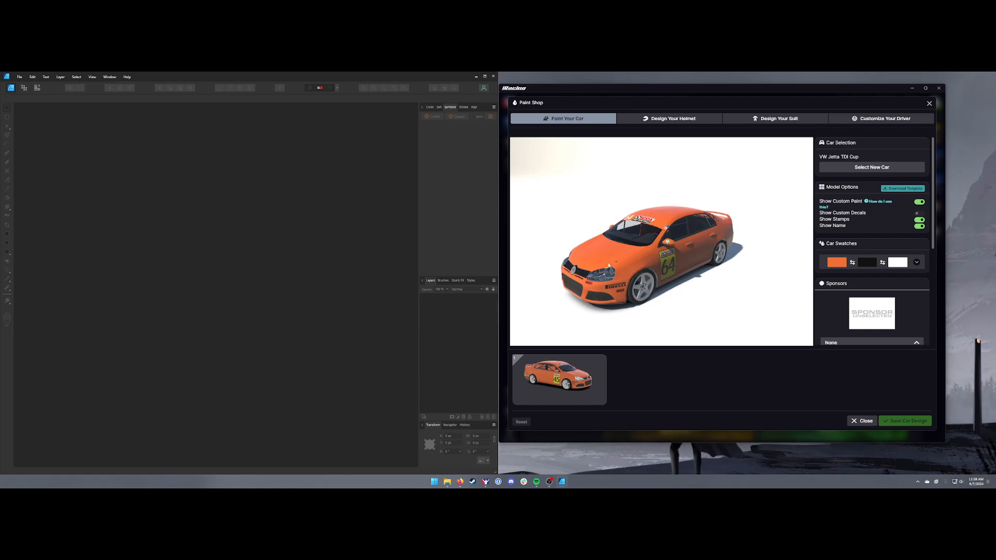
Rotate the VW Jetta TDI Cup preview and download the car's paint template
left_click_drag(623, 257, 668, 258)
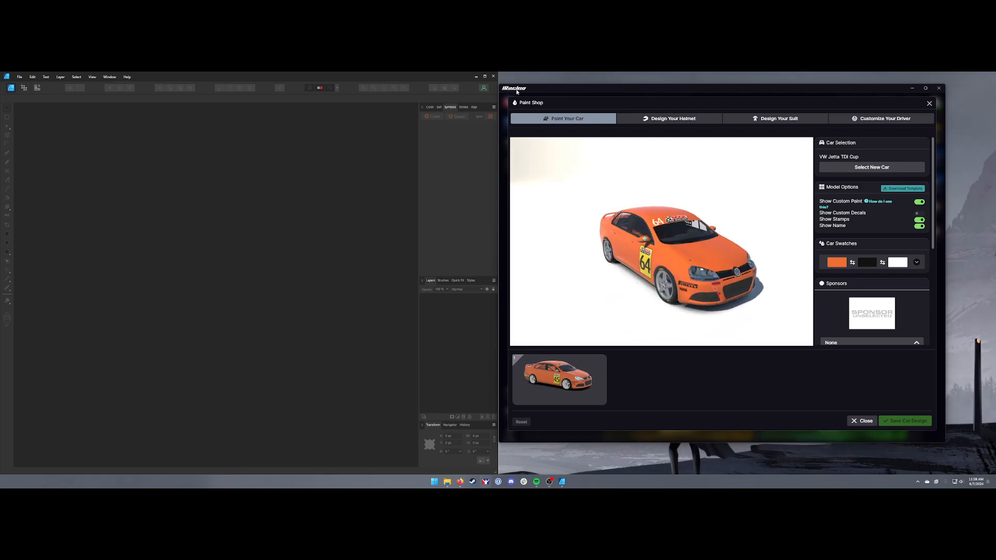
left_click(902, 190)
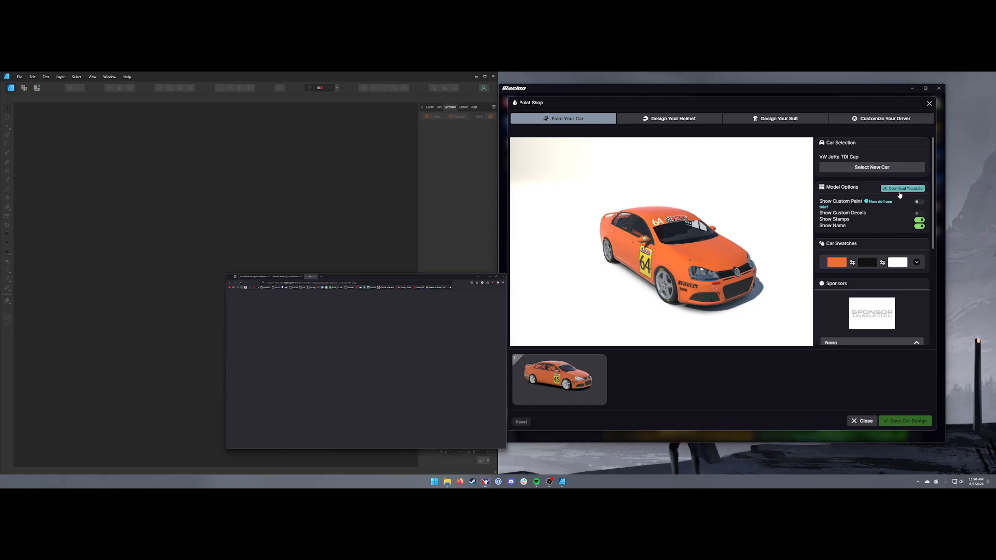
left_click(450, 108)
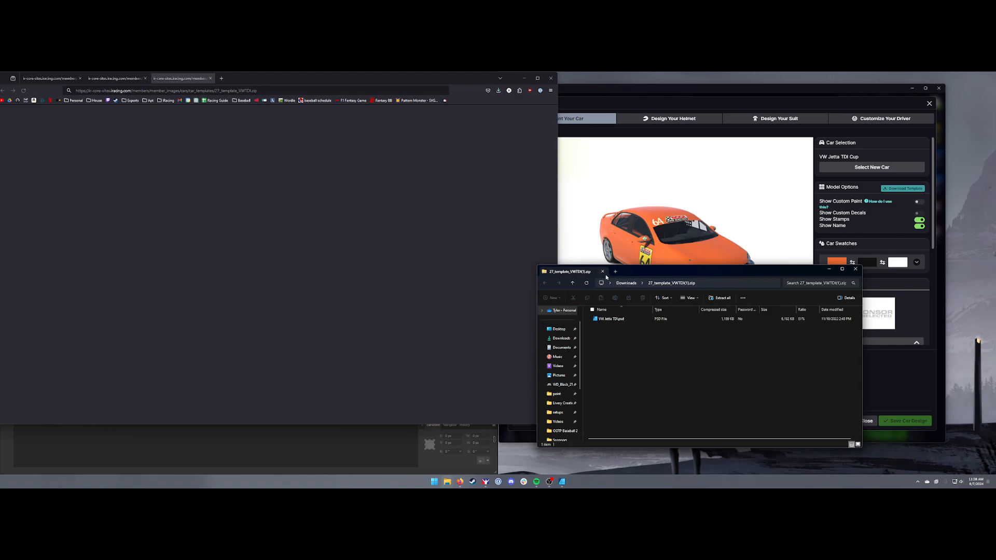
Extract 27_template_VWTDI(1).zip in the Downloads folder and open the extracted VW Jetta TDI.psd in Affinity Designer 2
left_click(561, 338)
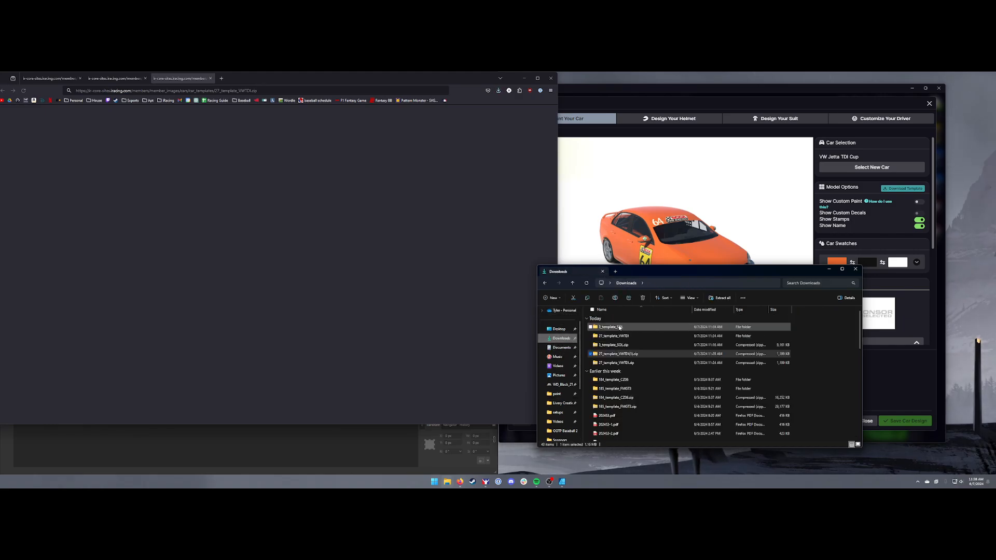
right_click(623, 357)
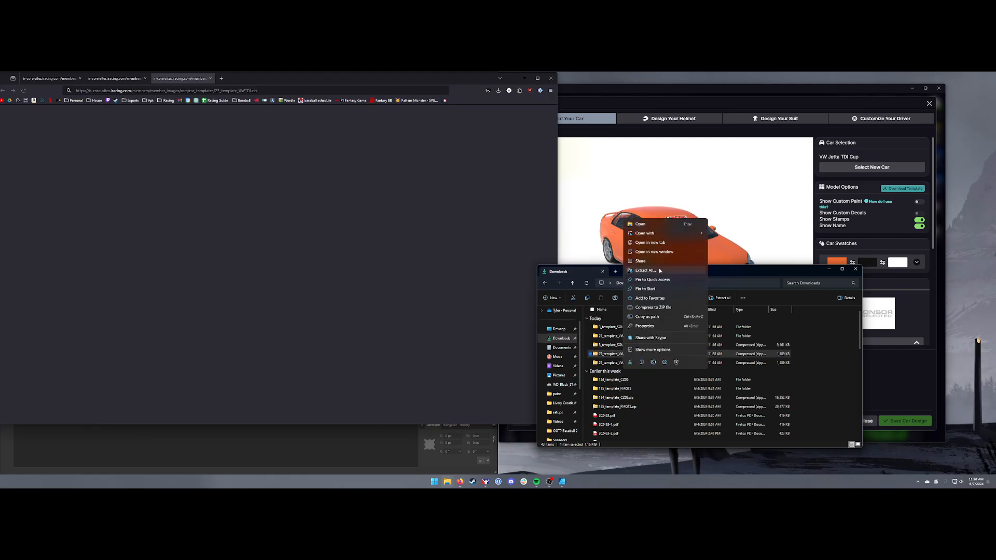
left_click(661, 266)
left_click(548, 330)
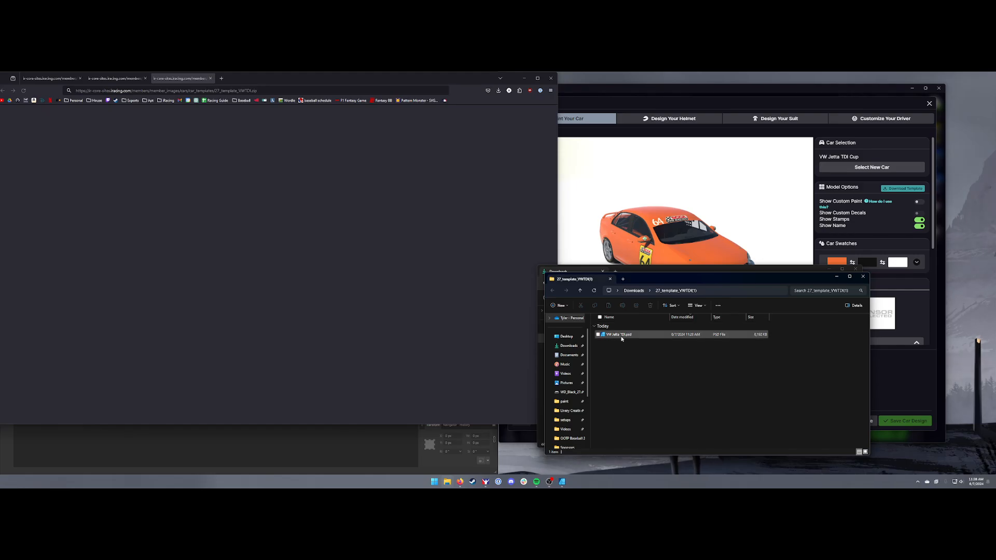
double_click(621, 335)
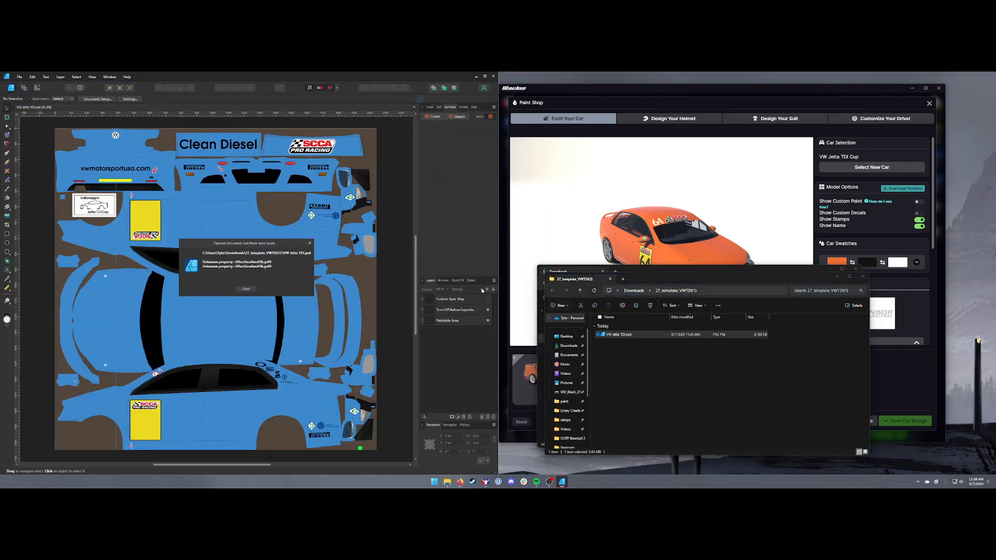
right_click(669, 335)
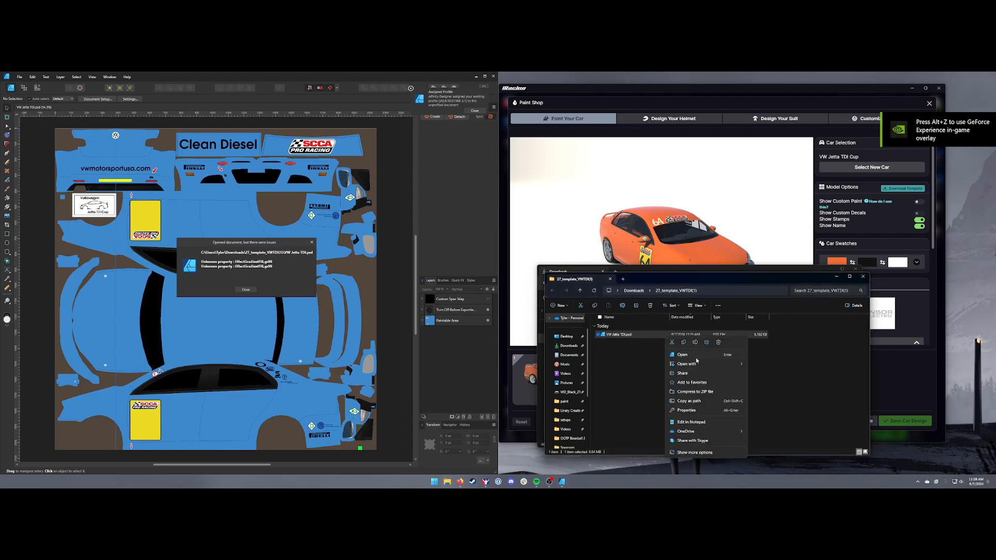
mouse_move(690, 363)
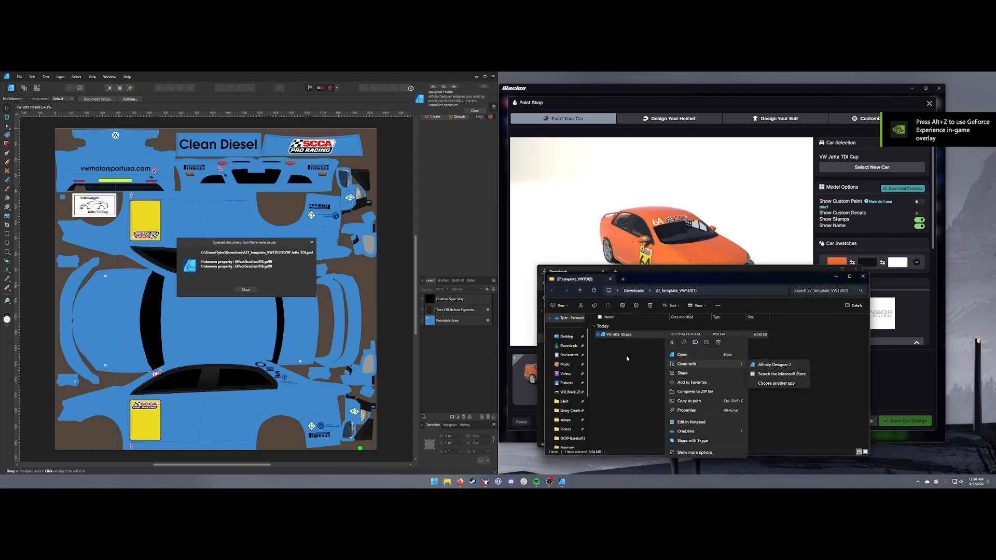
mouse_move(734, 365)
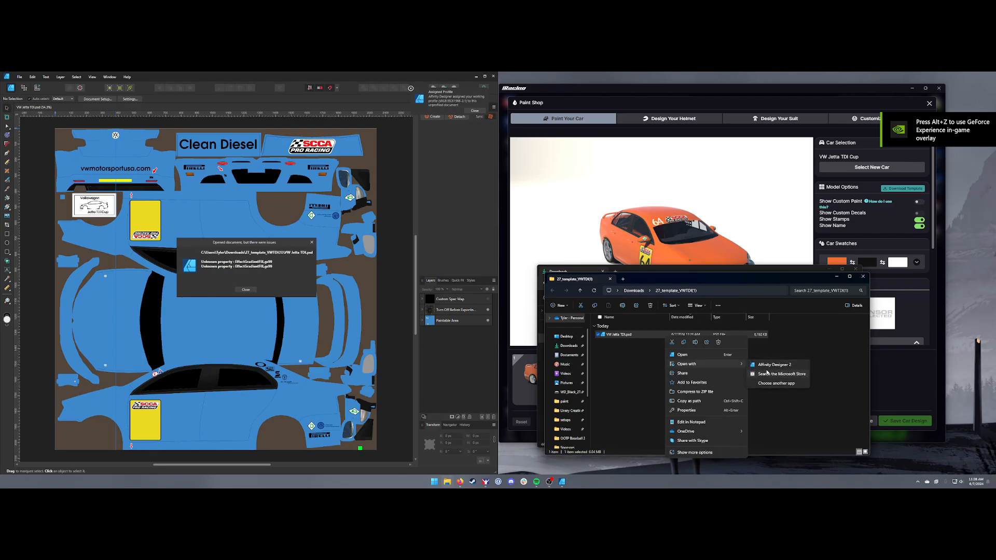
left_click(596, 345)
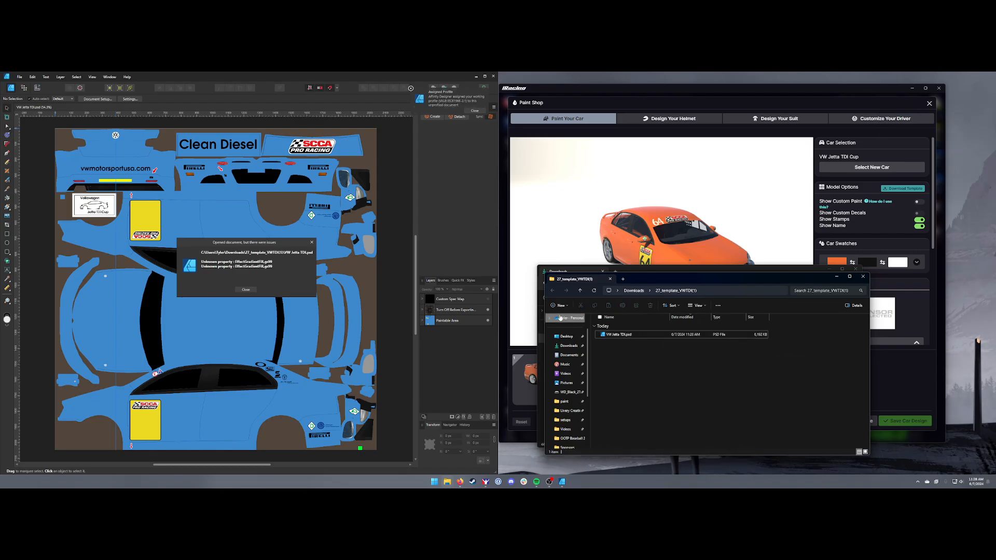
Clear the file windows away and dismiss the import issues message for the opened template
left_click(836, 277)
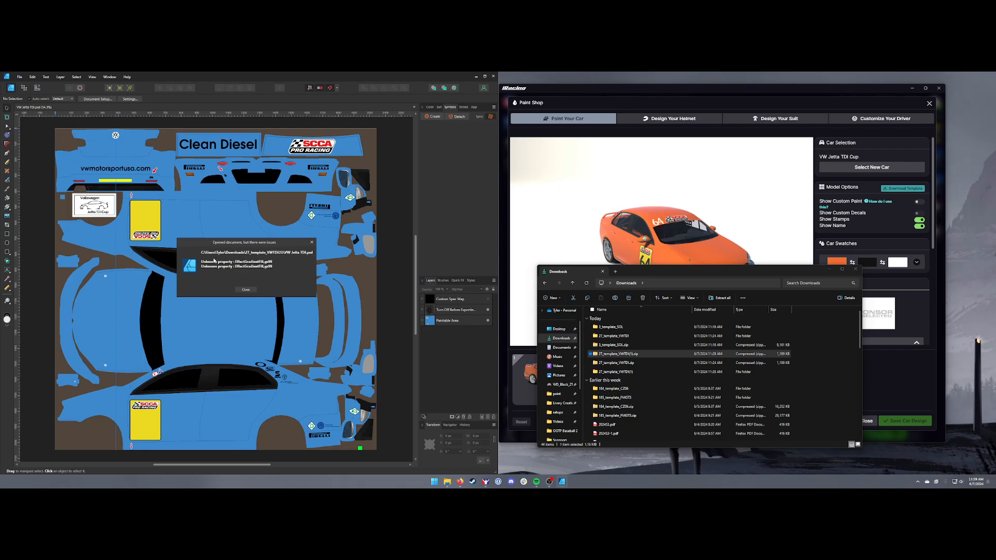
left_click(245, 289)
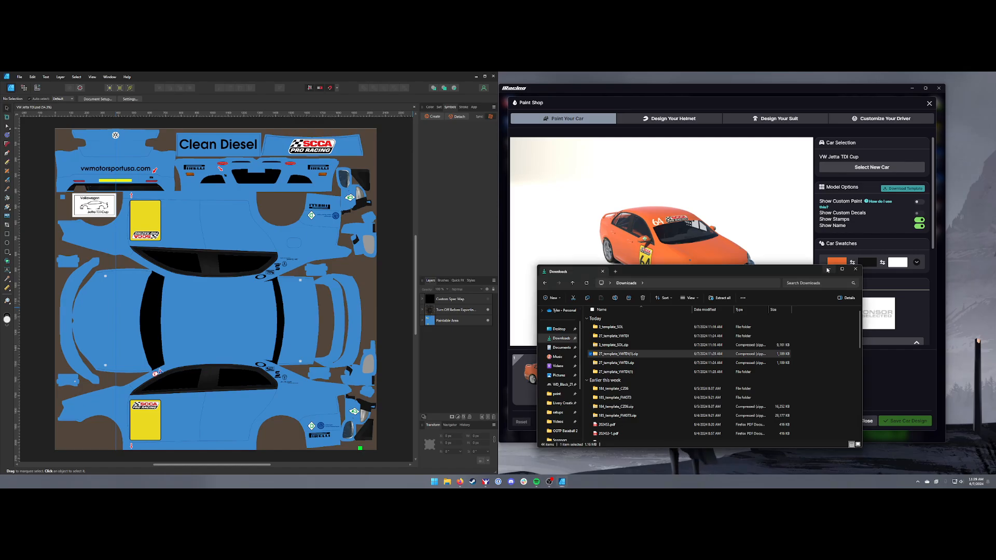
left_click(596, 248)
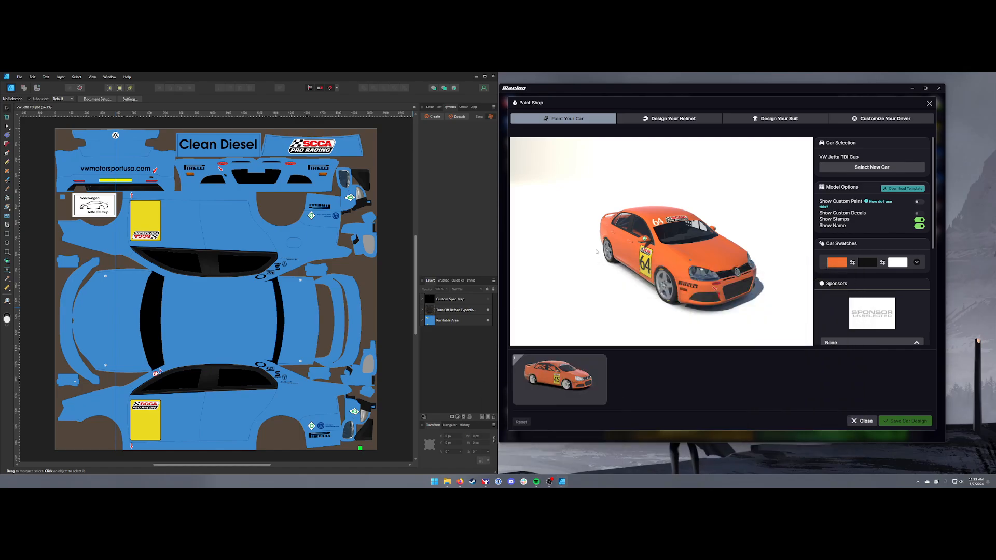
Switch to the Export persona and create export slices from the Custom Spec Map and Paintable Area layers
left_click(37, 89)
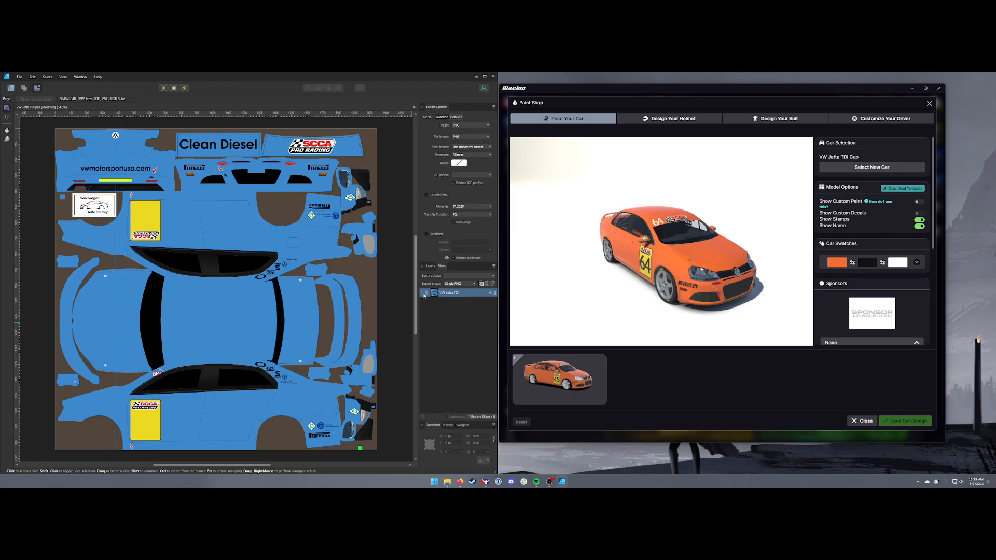
left_click(431, 266)
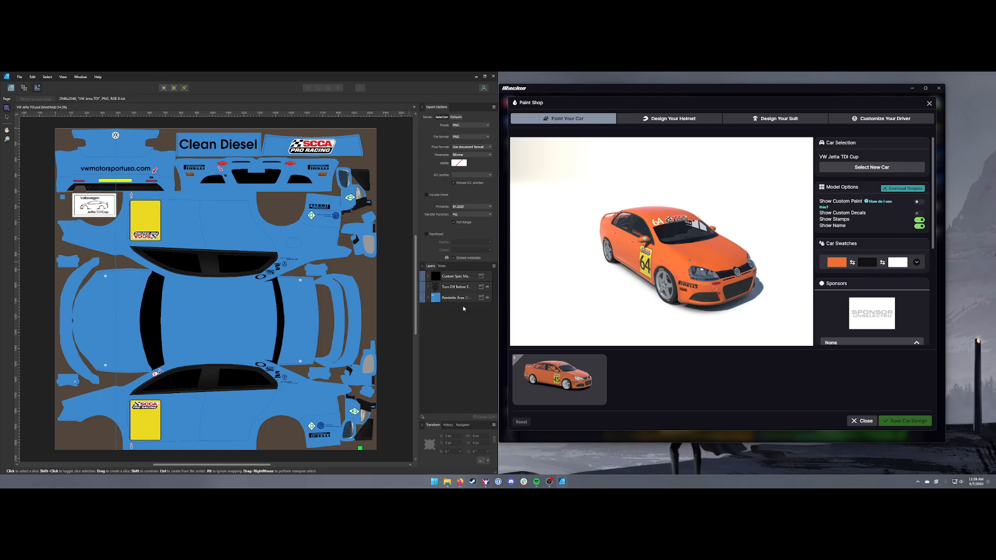
left_click(454, 279)
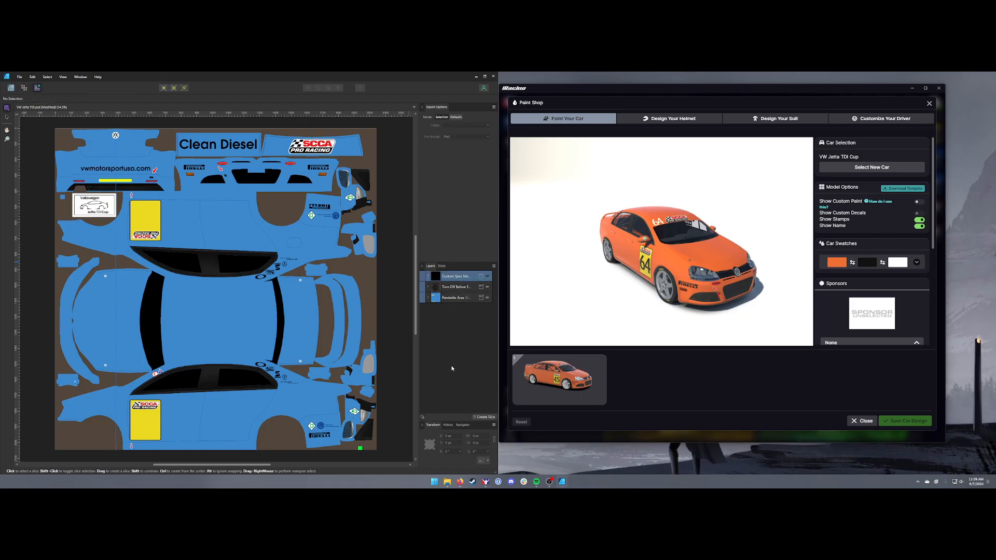
left_click(484, 417)
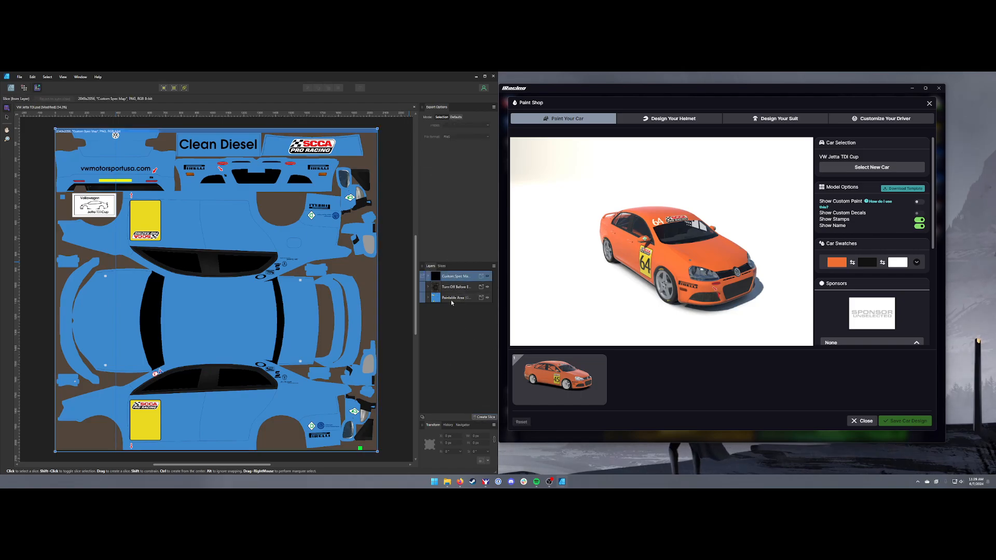
left_click(451, 299)
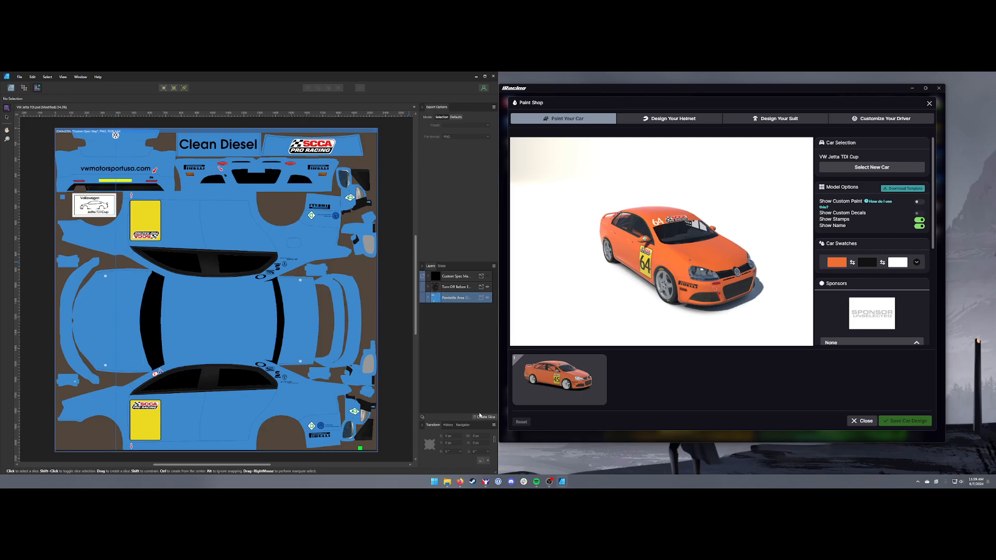
Set the export format of both the Custom Spec Map and Paintable Area slices to TGA
left_click(441, 267)
left_click(422, 309)
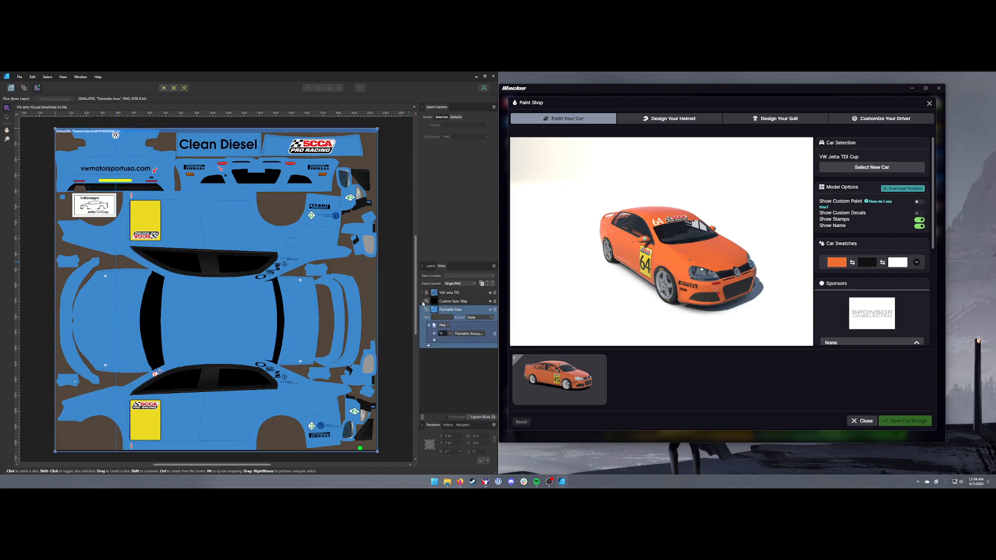
left_click(422, 301)
left_click(444, 318)
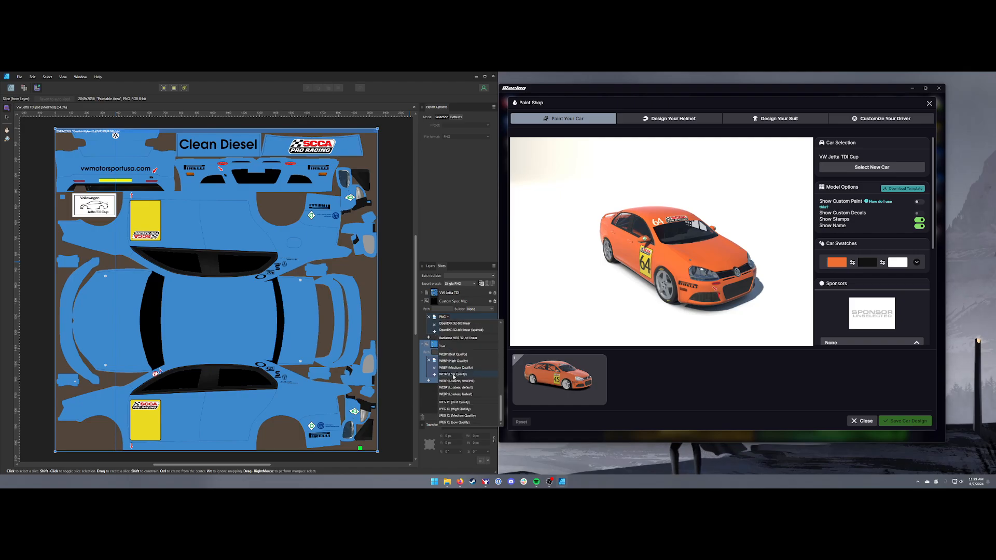
left_click(454, 346)
left_click(443, 359)
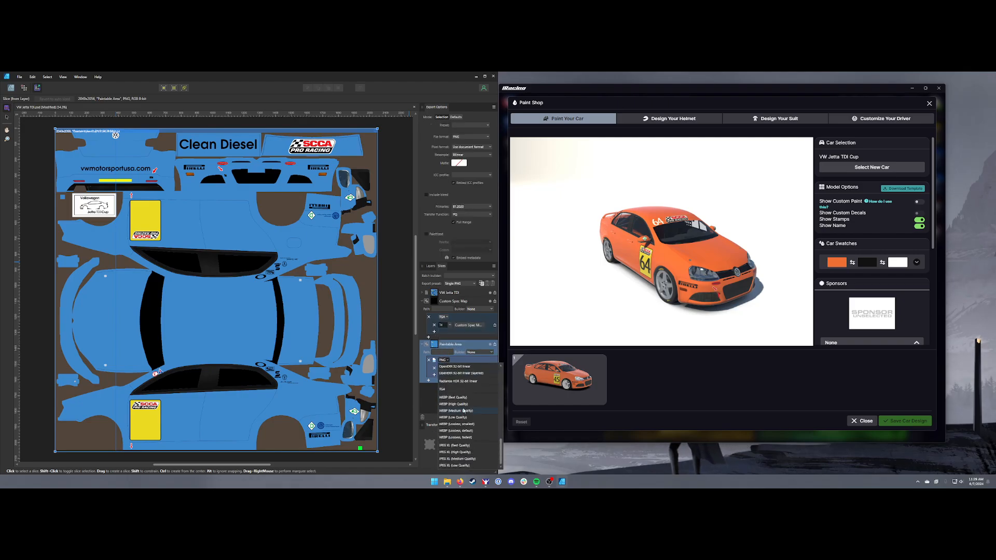
left_click(459, 389)
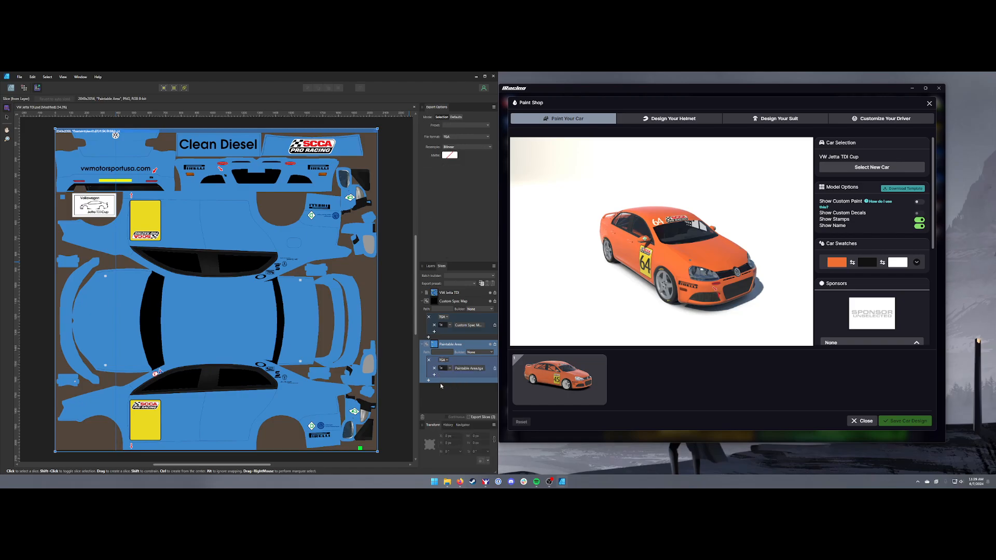
Name the Paintable Area slice's export file "car_" followed by the iRacing customer ID, ahead of the scale suffix
left_click(470, 368)
left_click(514, 290)
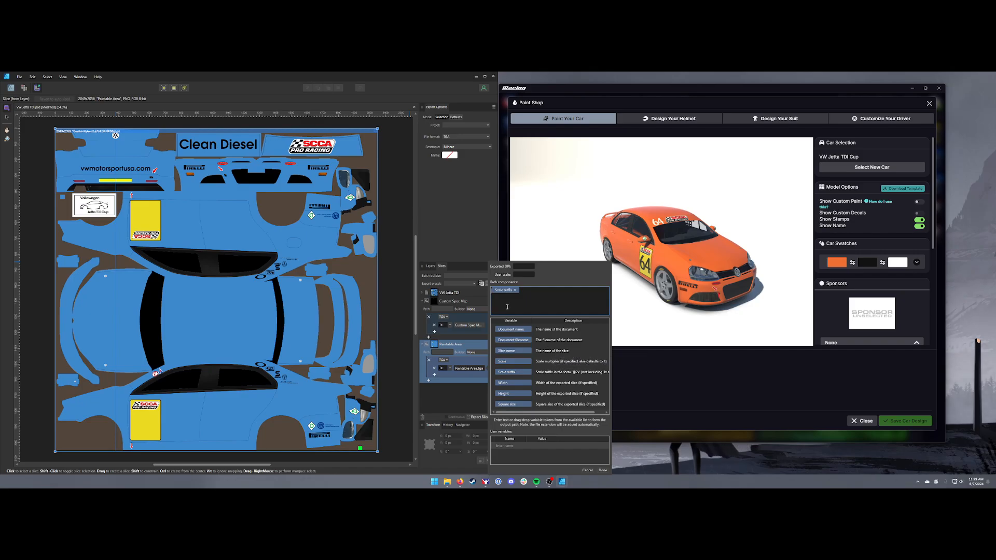
mouse_move(889, 205)
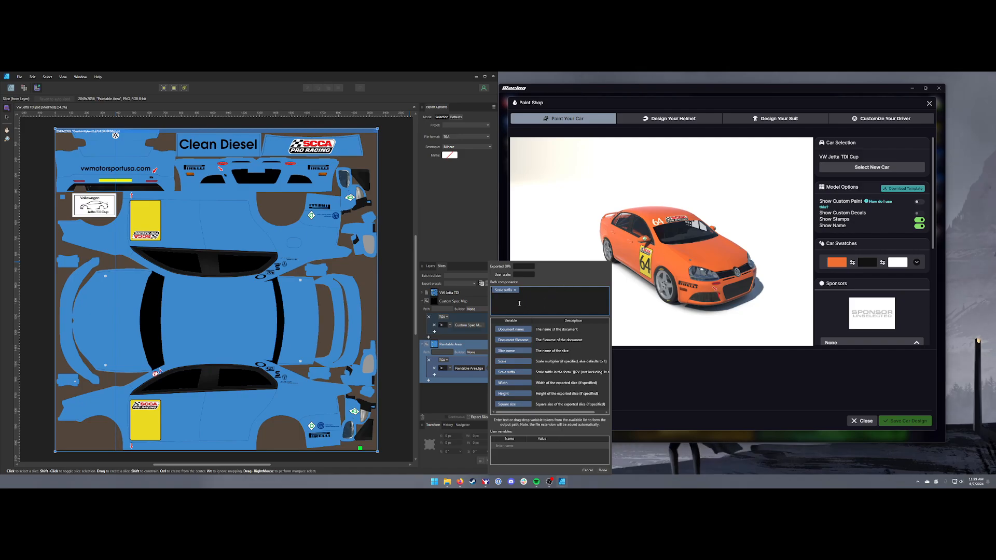
type("car_")
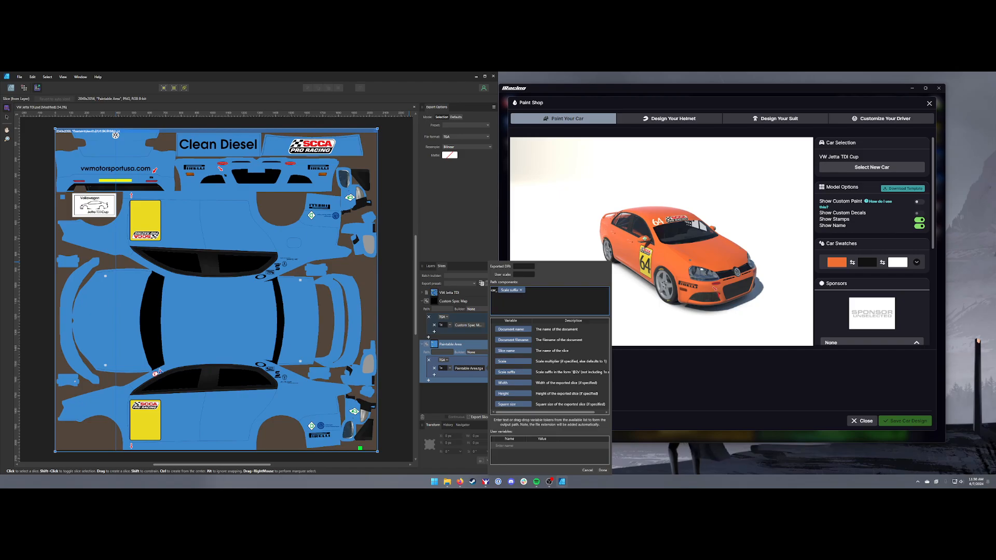
type("679448")
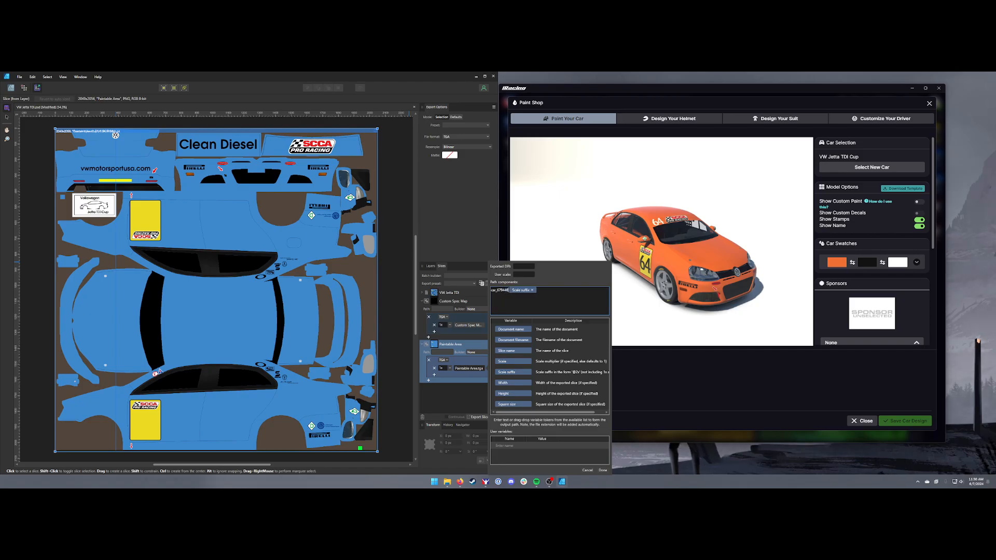
left_click(603, 470)
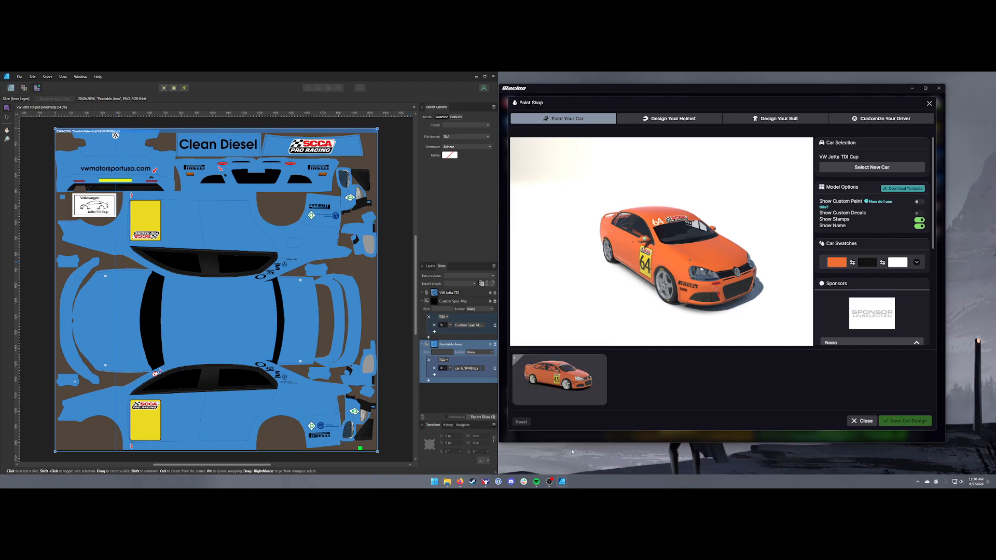
Name the Custom Spec Map slice's export file "car_spec_" followed by the iRacing customer ID, ahead of the scale suffix
left_click(461, 327)
left_click(514, 247)
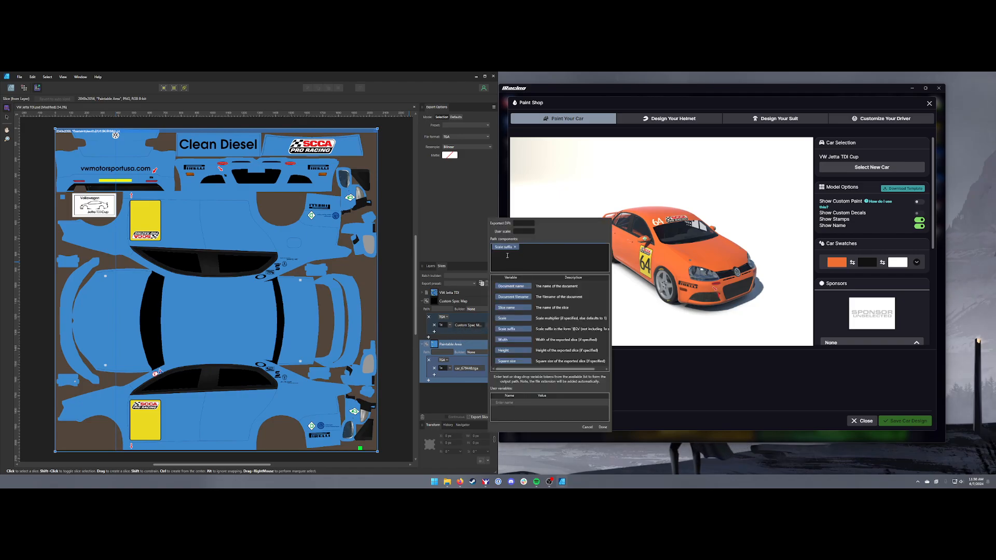
type("ca")
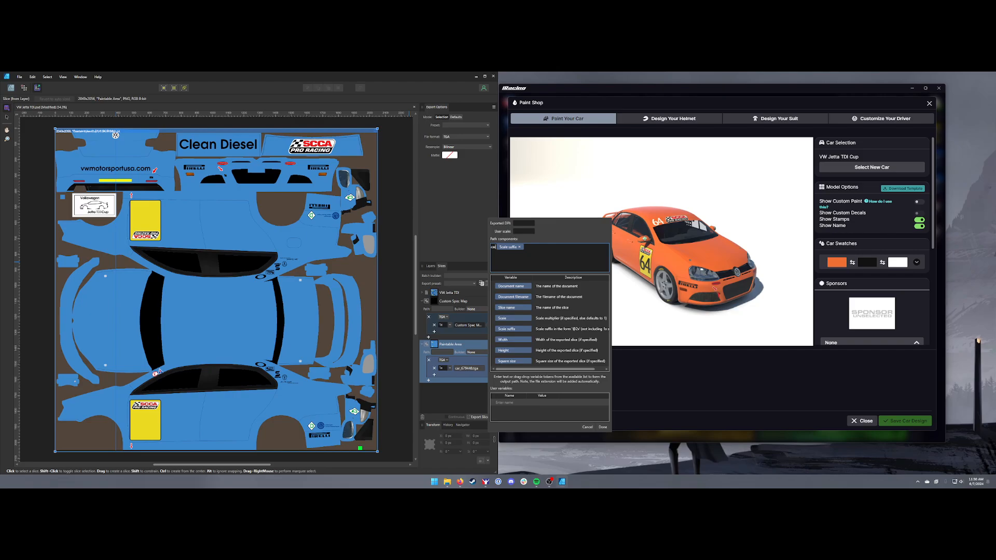
type("r_spec")
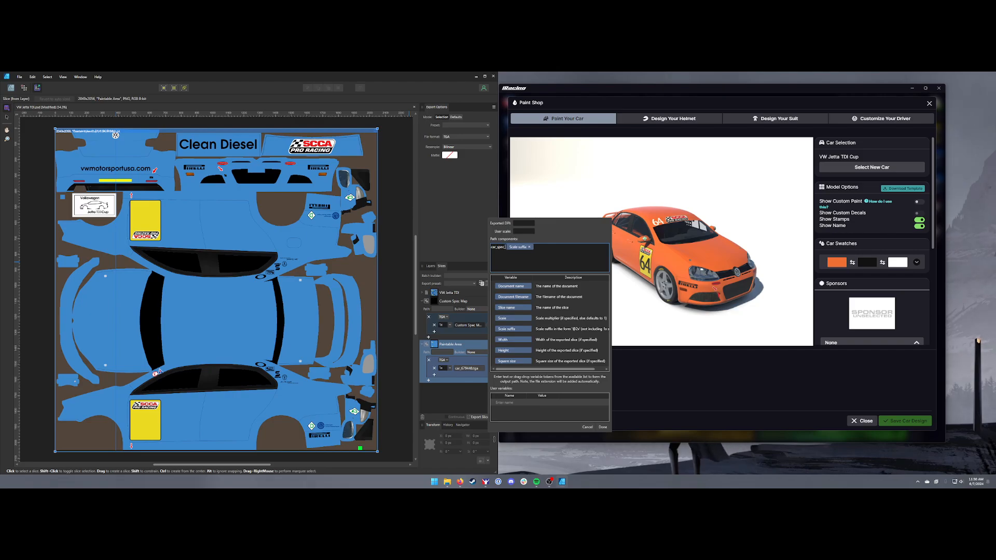
type("_679448")
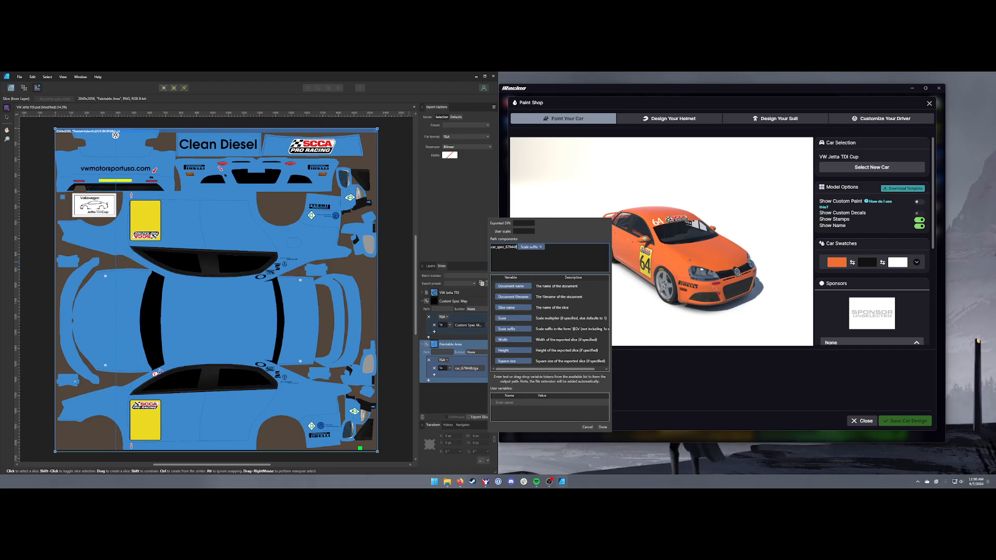
left_click(602, 427)
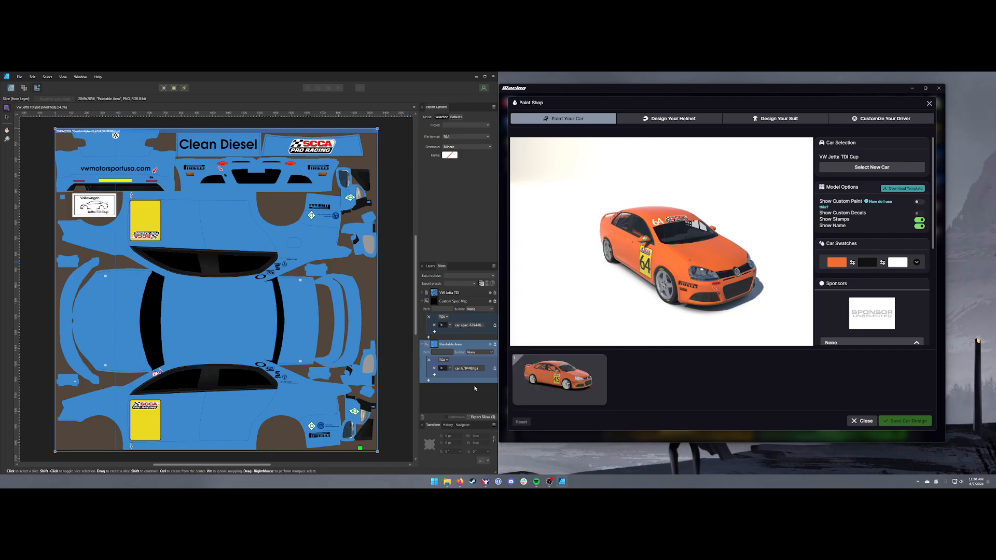
Export the Paintable Area and Custom Spec Map slices to the Documents > iRacing > paint > jettatdi folder, overwriting the existing TGA files
left_click(480, 418)
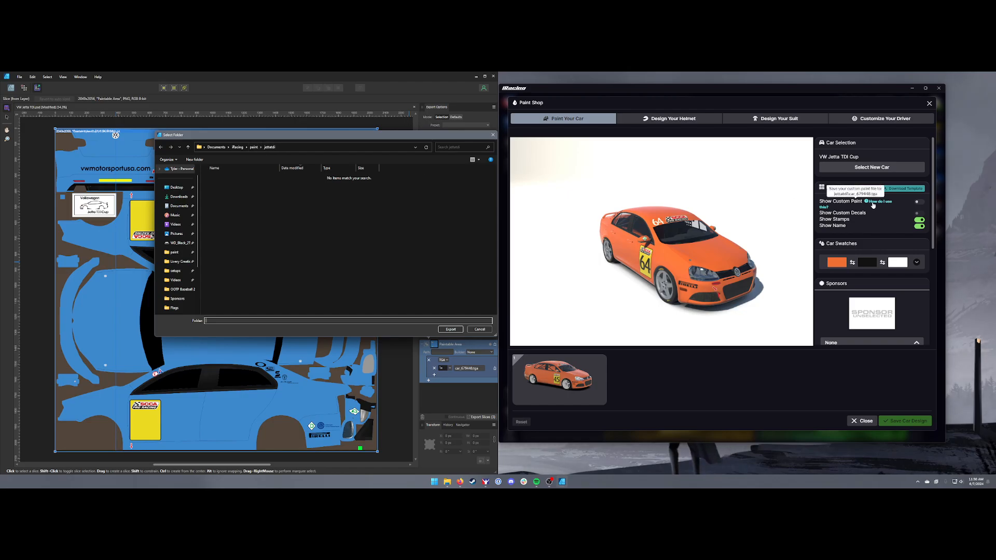
left_click(254, 147)
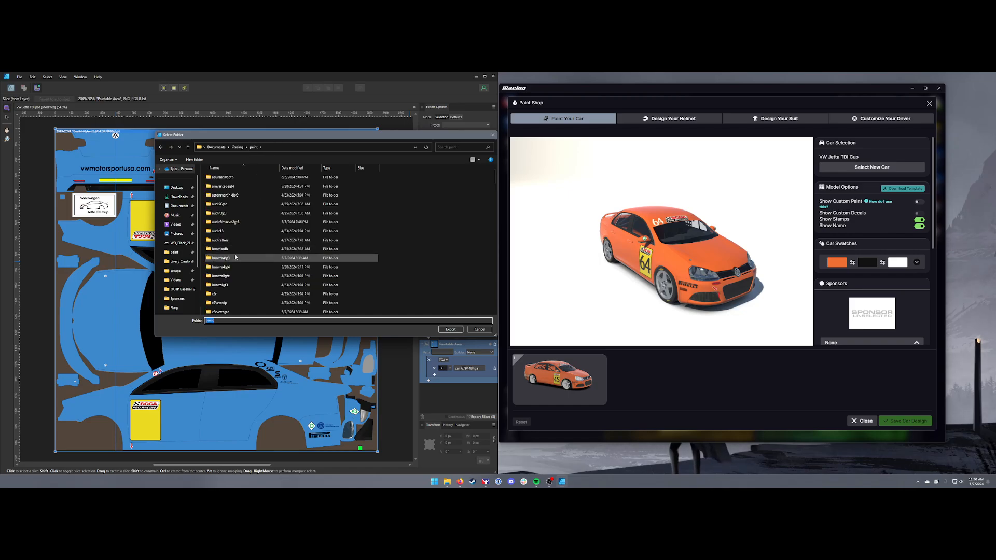
scroll(239, 262, "down", 12)
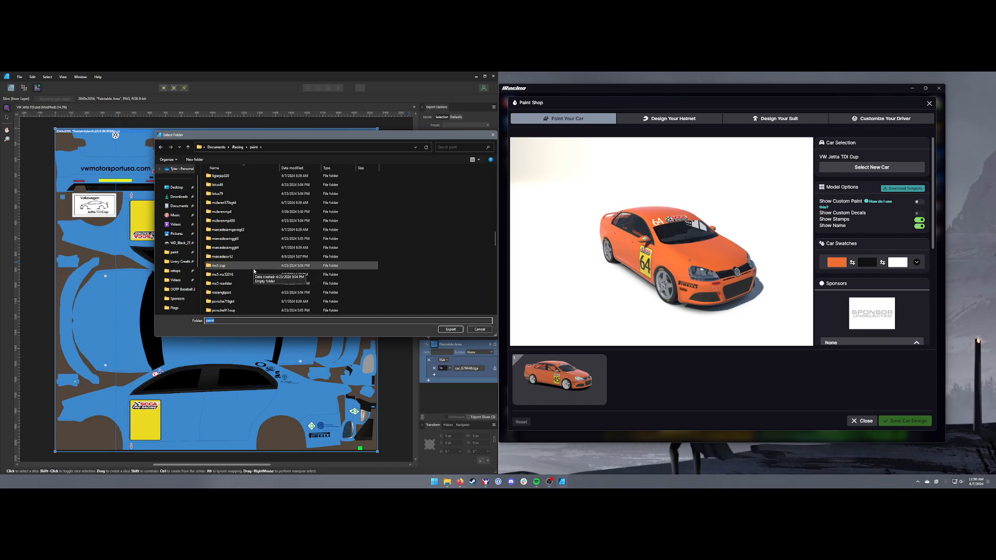
scroll(254, 270, "down", 8)
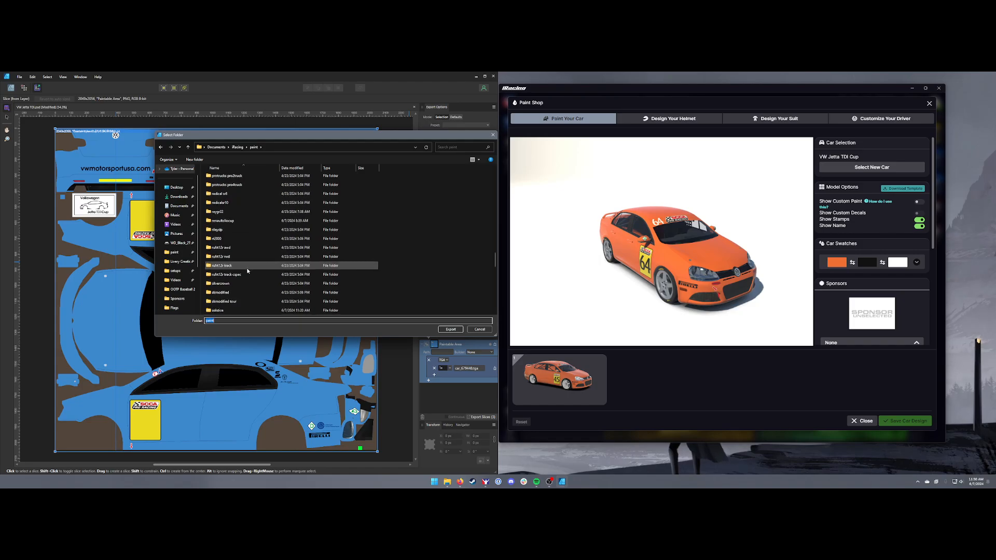
scroll(248, 270, "up", 12)
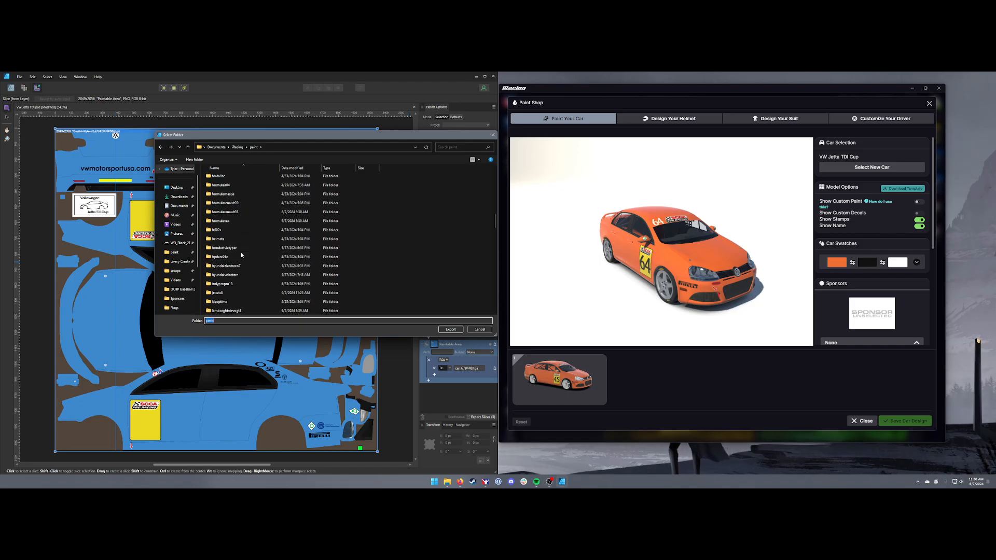
scroll(241, 252, "down", 3)
double_click(226, 200)
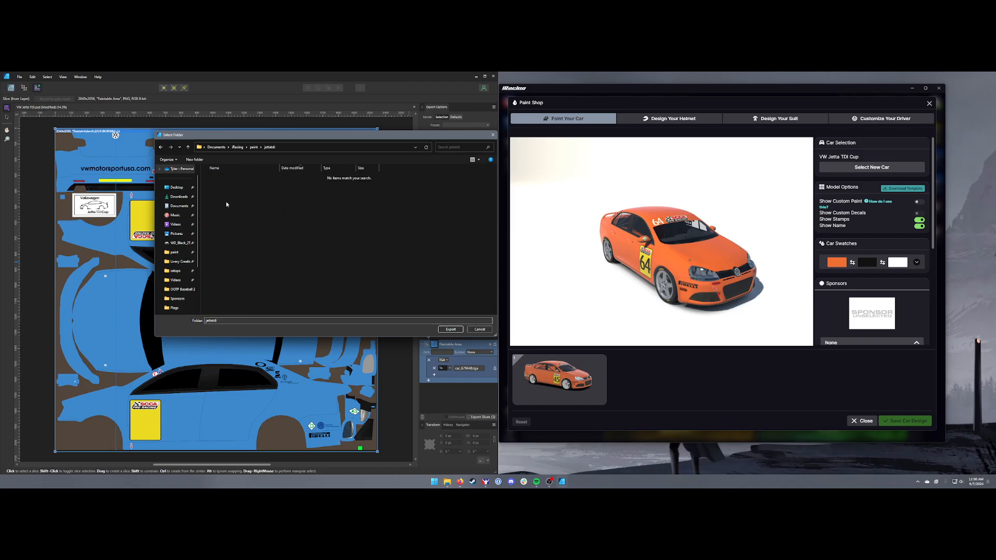
left_click(450, 328)
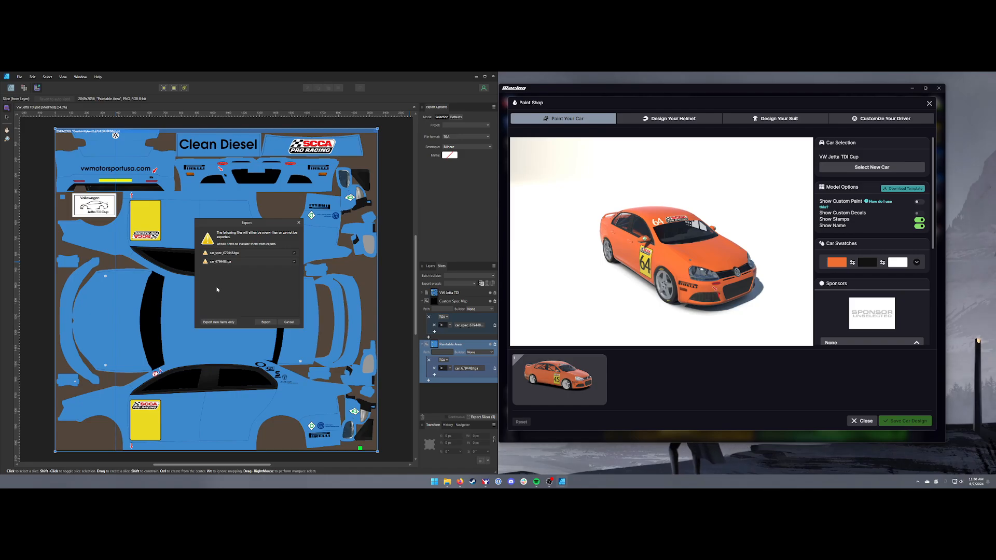
left_click(266, 323)
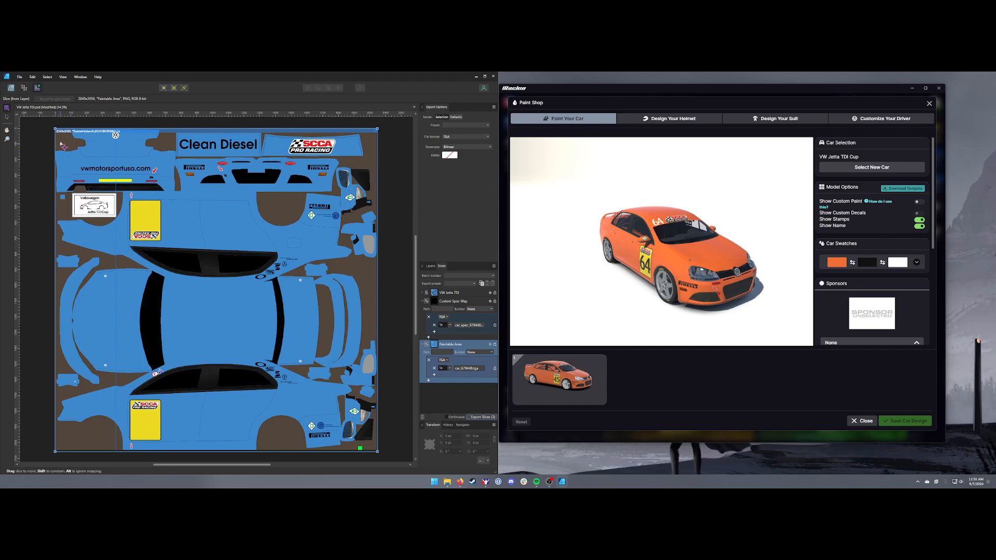
Examine the top-left corner and bottom edge of the Paintable Area slice against the canvas boundary
scroll(62, 145, "up", 15)
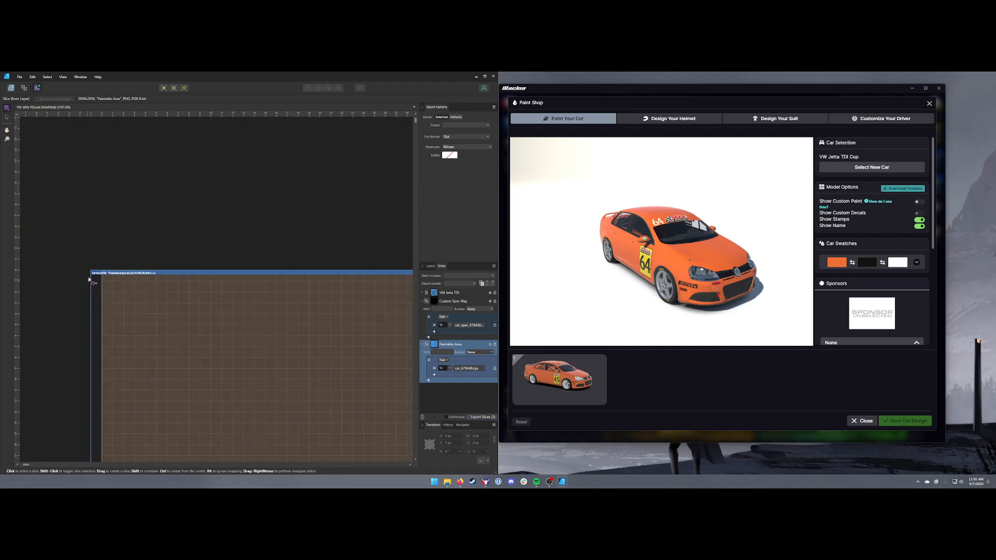
scroll(97, 281, "up", 2)
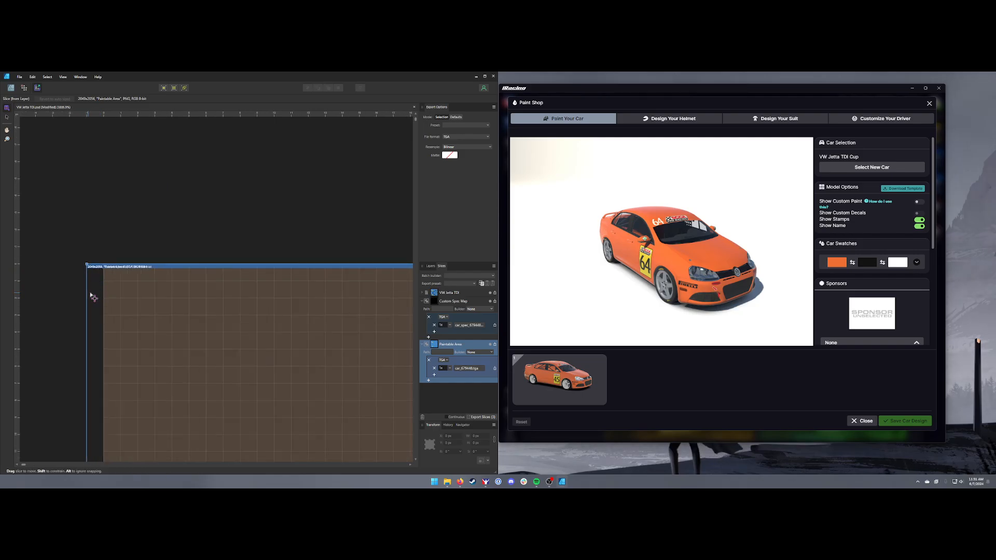
scroll(110, 298, "down", 6)
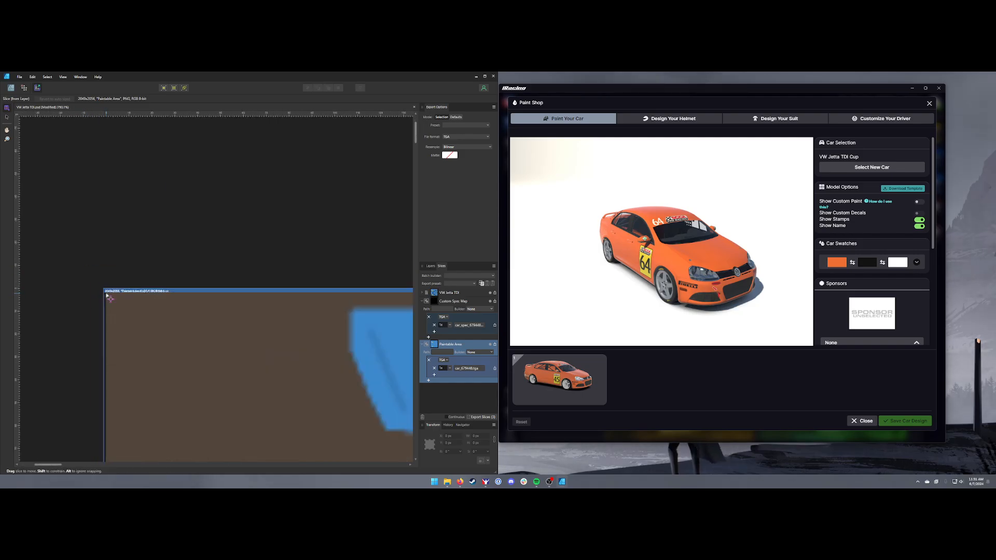
scroll(110, 298, "down", 5)
scroll(243, 374, "down", 15)
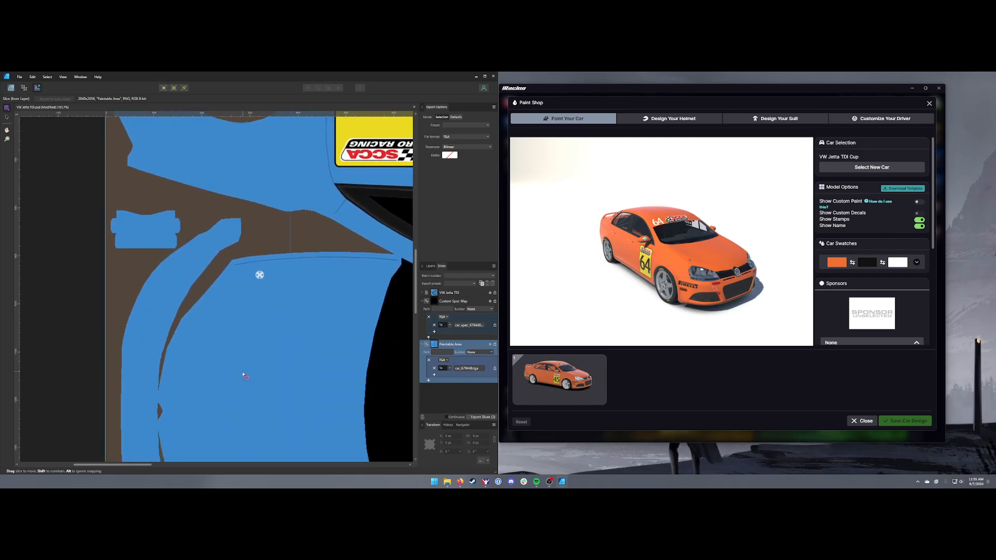
scroll(243, 374, "down", 15)
scroll(223, 371, "up", 5)
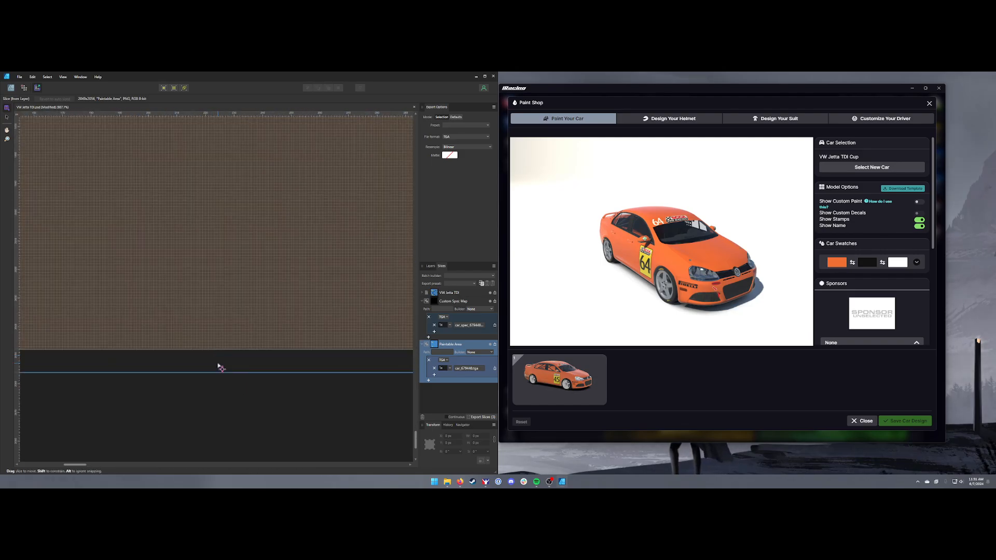
scroll(218, 361, "down", 3)
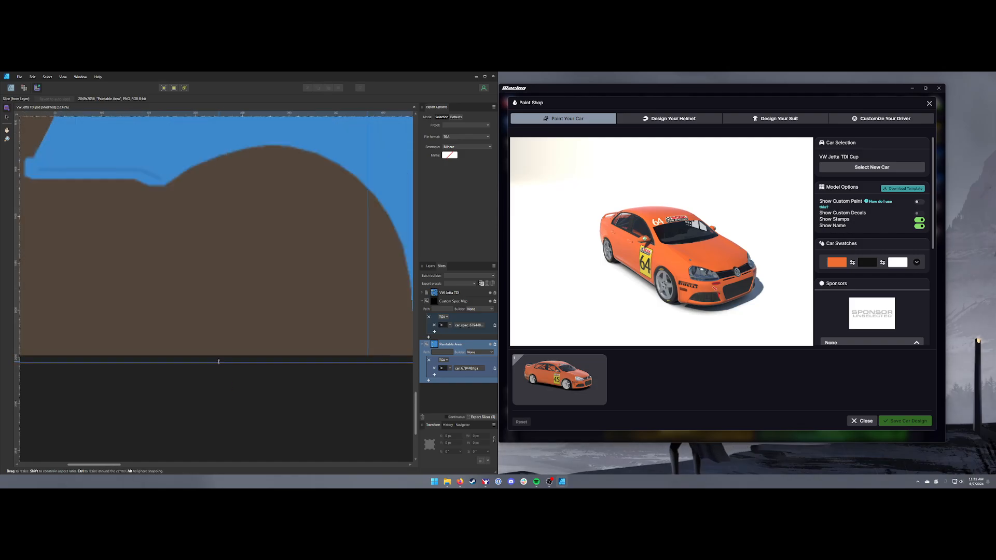
scroll(219, 361, "down", 5)
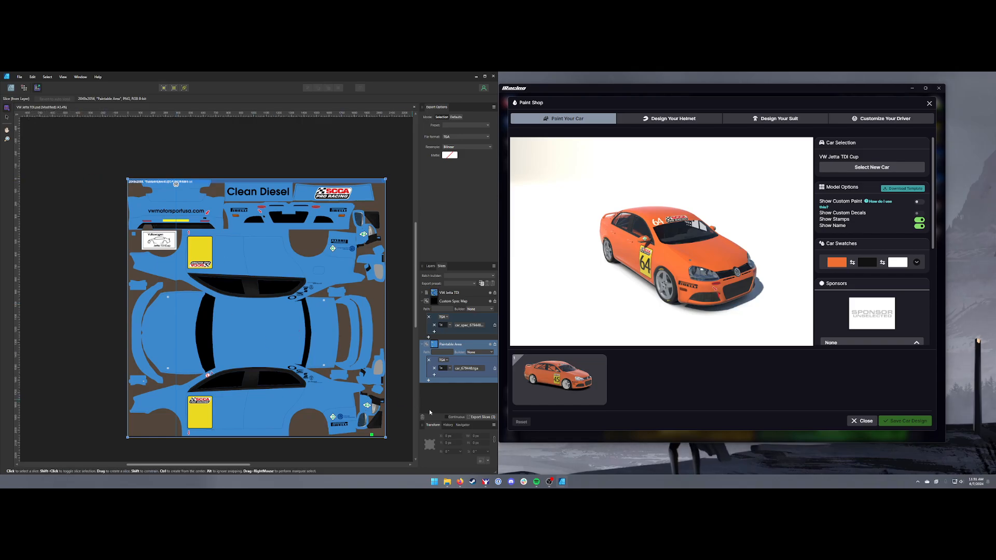
Turn on continuous export for the slices
left_click(453, 419)
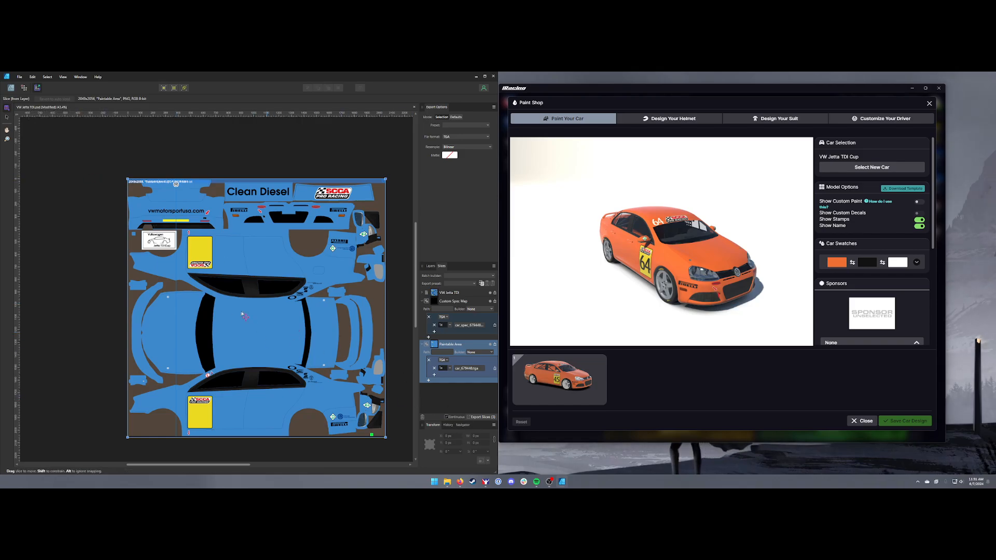
Return to the Designer persona and crop the Paintable Area group to the canvas edges with the Vector Crop tool
left_click(11, 88)
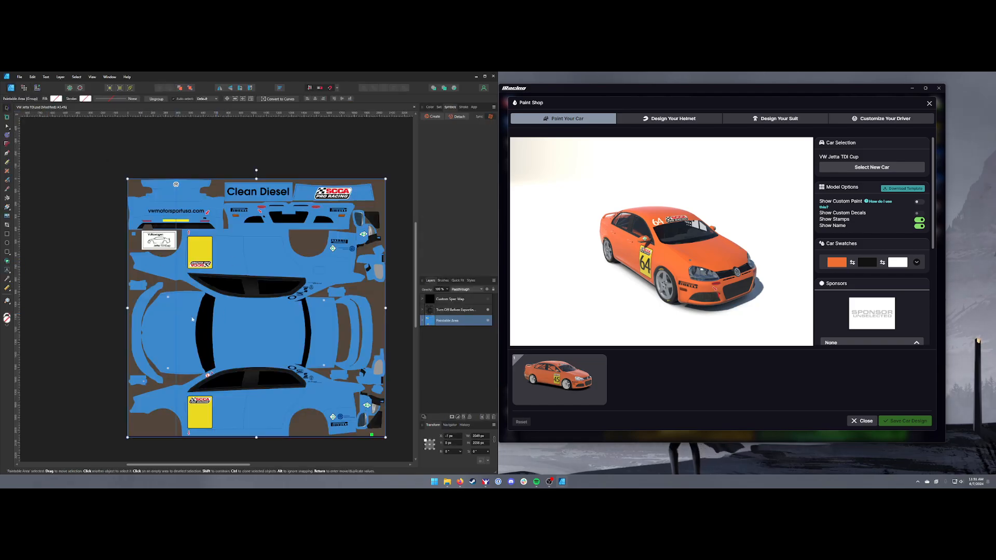
left_click(6, 226)
scroll(113, 311, "up", 5)
scroll(155, 322, "up", 6)
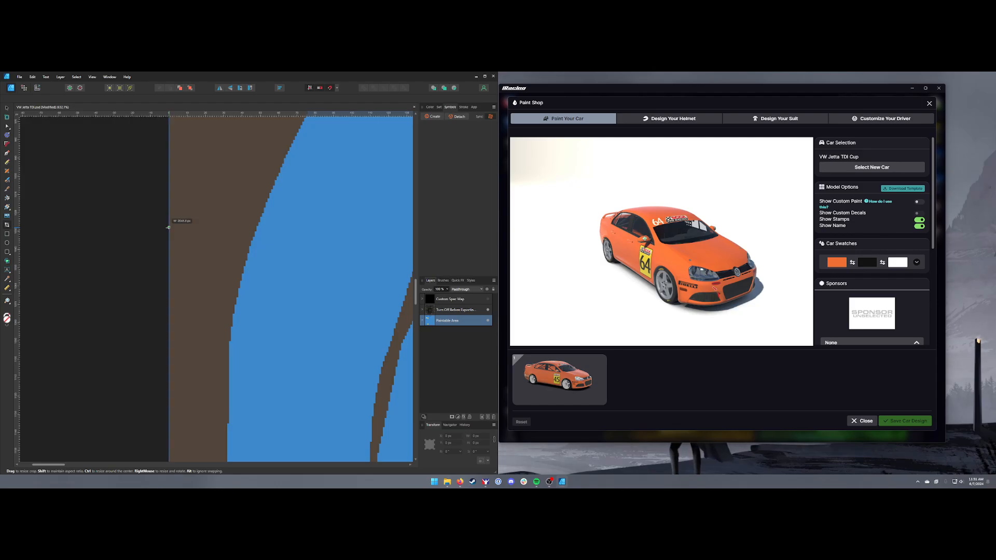
scroll(278, 337, "down", 6)
scroll(334, 285, "down", 8)
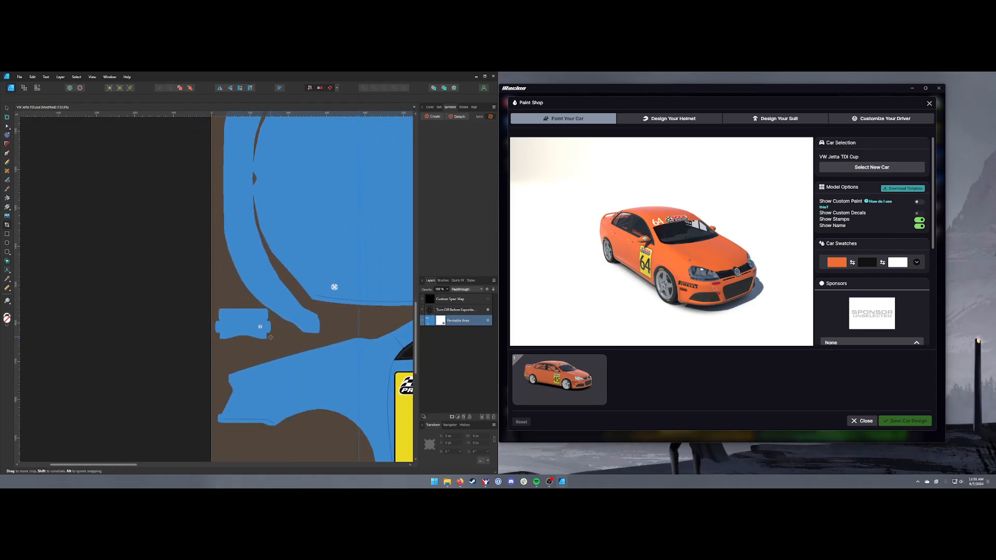
scroll(283, 345, "up", 4)
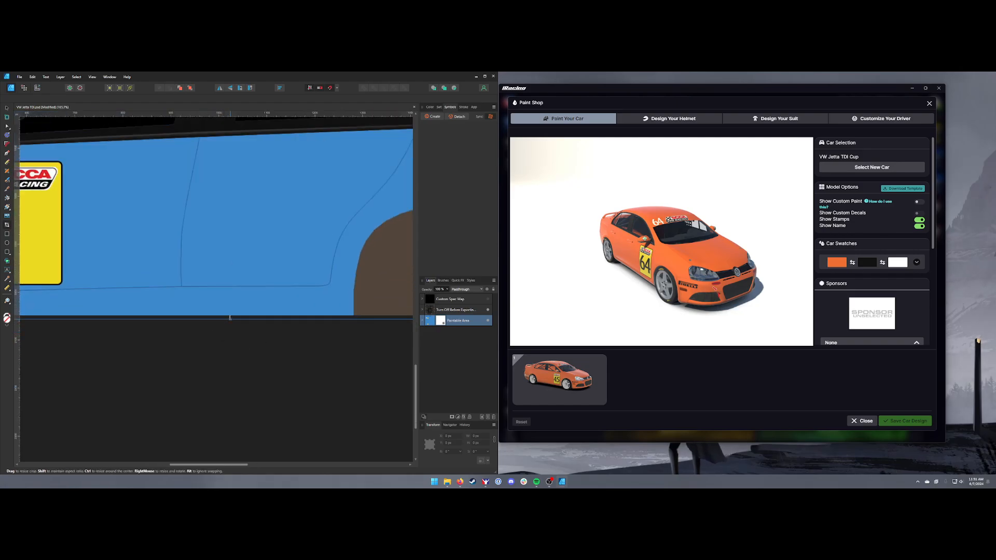
scroll(231, 319, "up", 6)
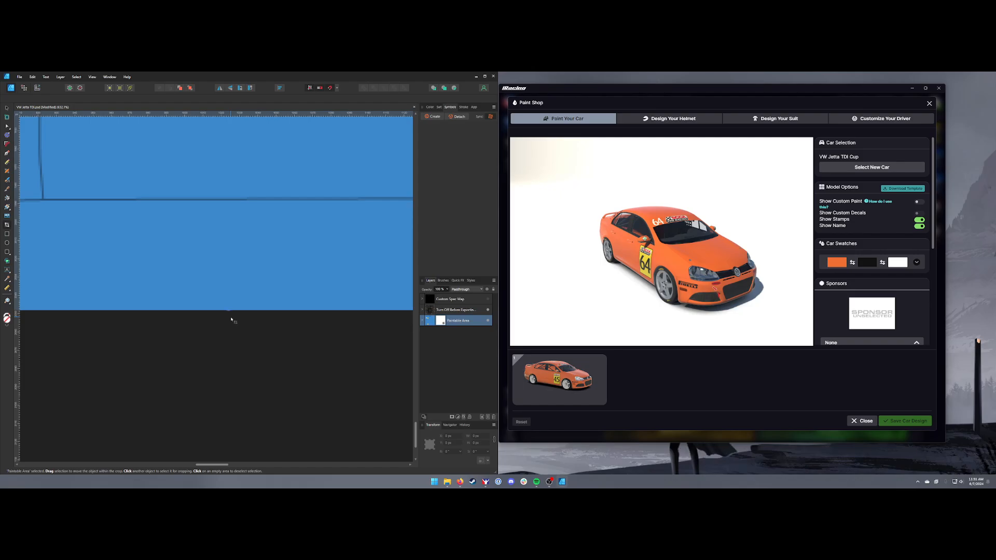
scroll(231, 320, "down", 10)
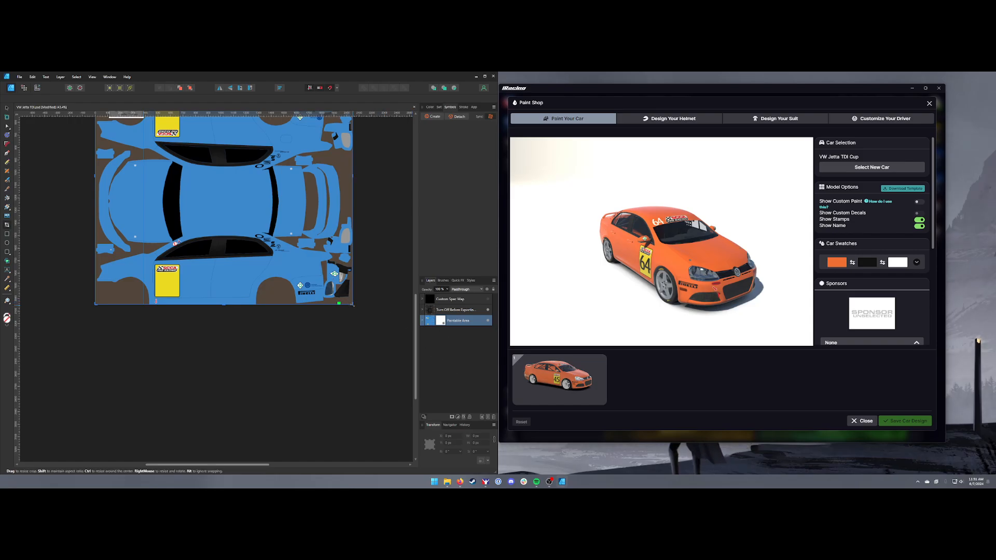
left_click_drag(352, 304, 353, 305)
Expand the Custom Spec Map group and crop its bottom edge to the canvas boundary
left_click(422, 303)
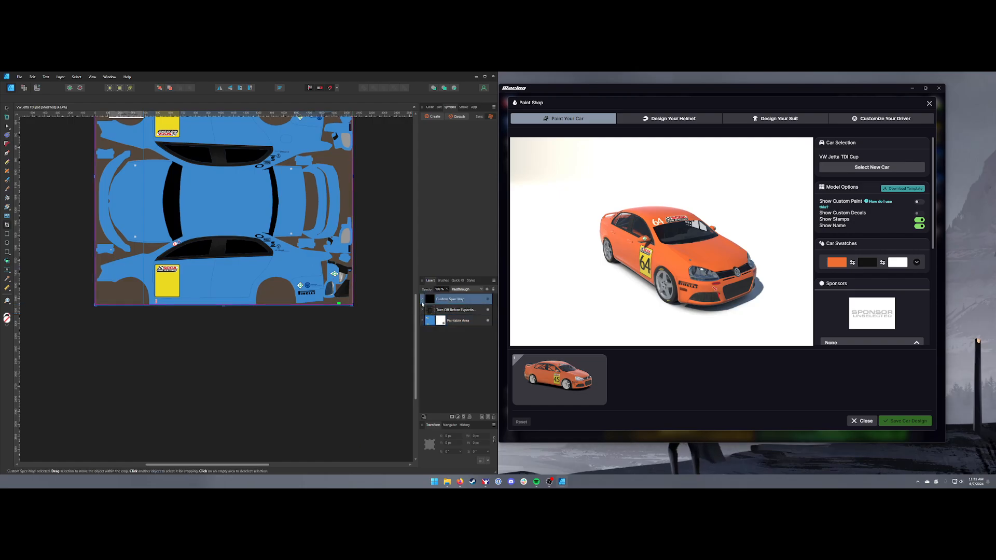
left_click(422, 301)
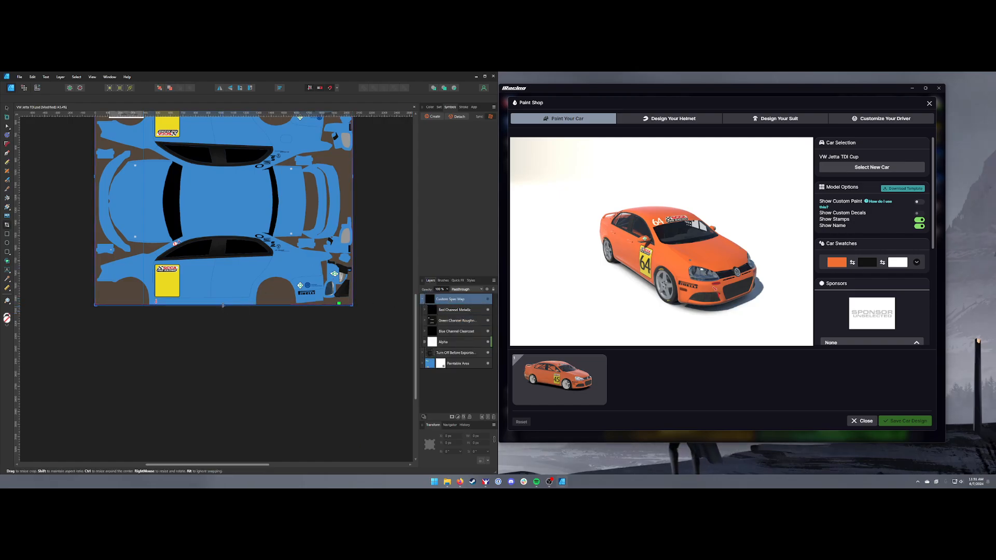
scroll(223, 306, "up", 5)
left_click_drag(225, 305, 225, 304)
scroll(163, 270, "down", 6)
Crop the Custom Spec Map's left edge and bottom-right corner to the canvas at 2048 × 2048 px, and collapse the group
scroll(89, 203, "up", 1)
scroll(106, 250, "up", 5)
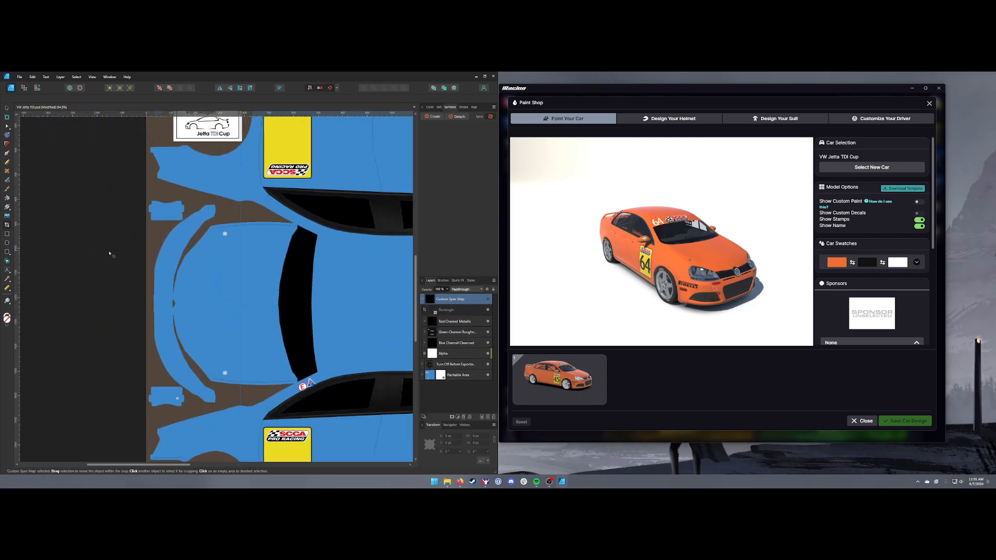
scroll(157, 230, "up", 10)
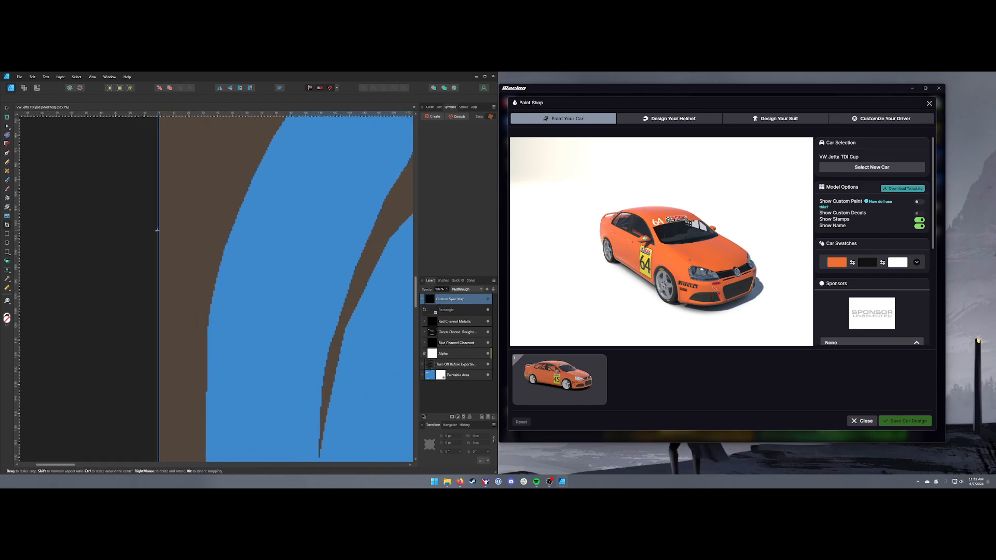
scroll(301, 320, "down", 12)
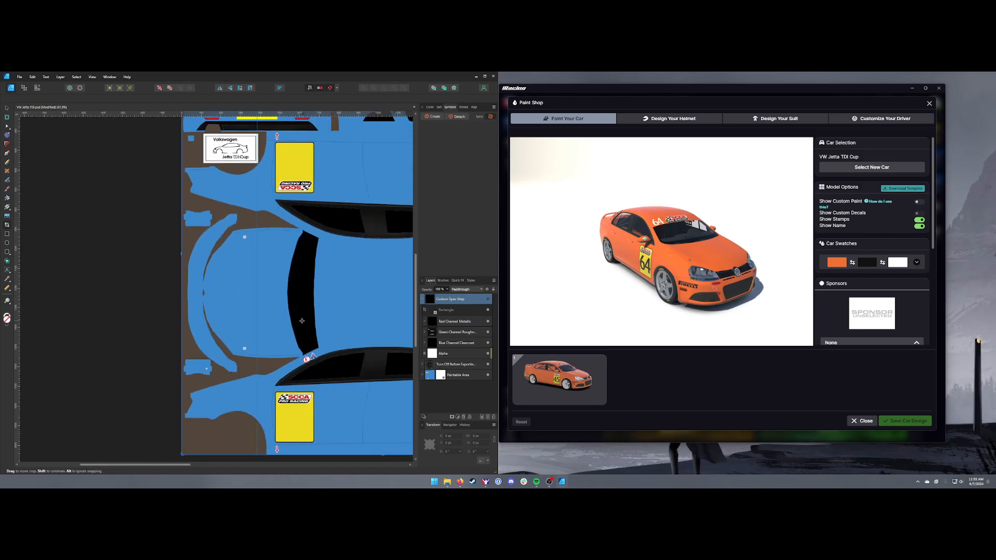
scroll(335, 342, "down", 3)
scroll(334, 343, "right", 3)
scroll(280, 344, "up", 8)
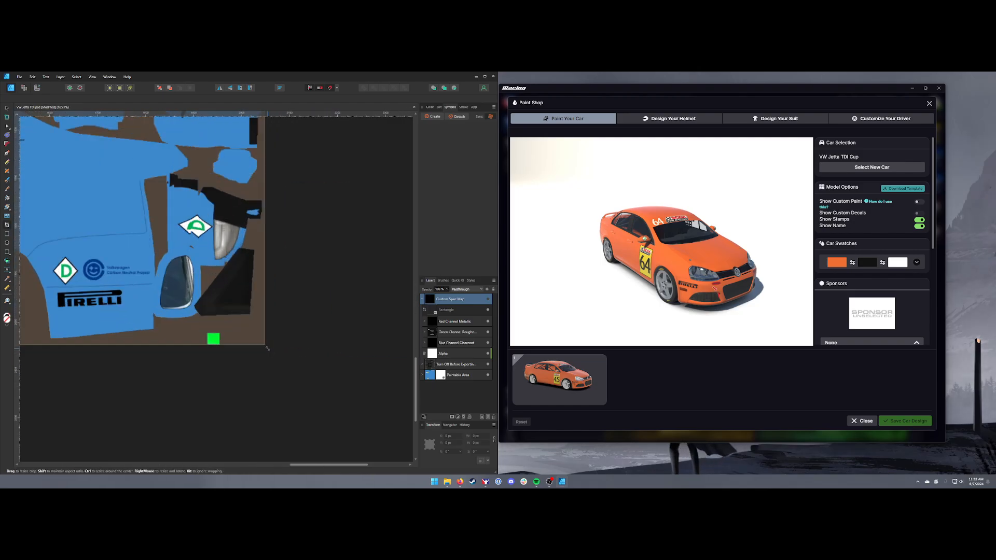
left_click_drag(265, 345, 265, 345)
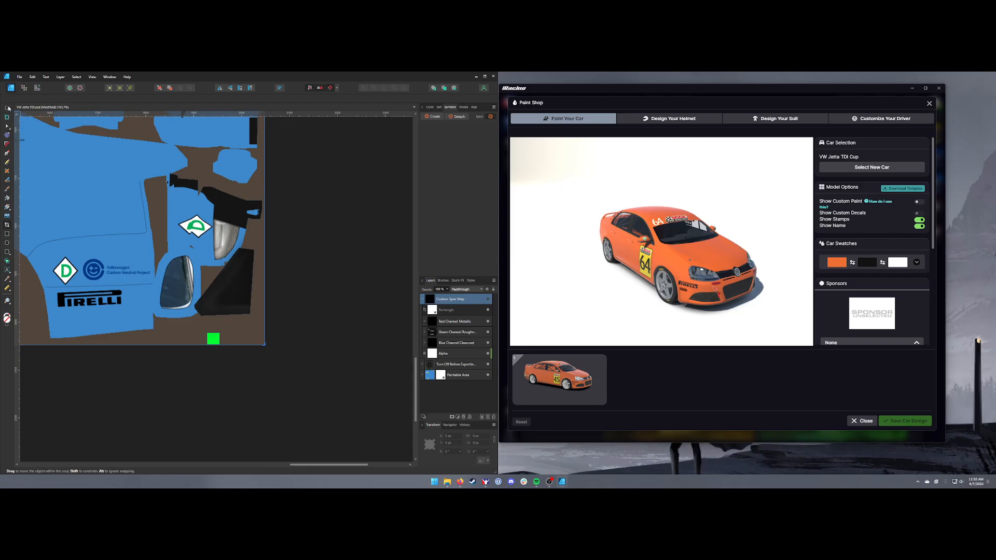
left_click(7, 108)
left_click(423, 299)
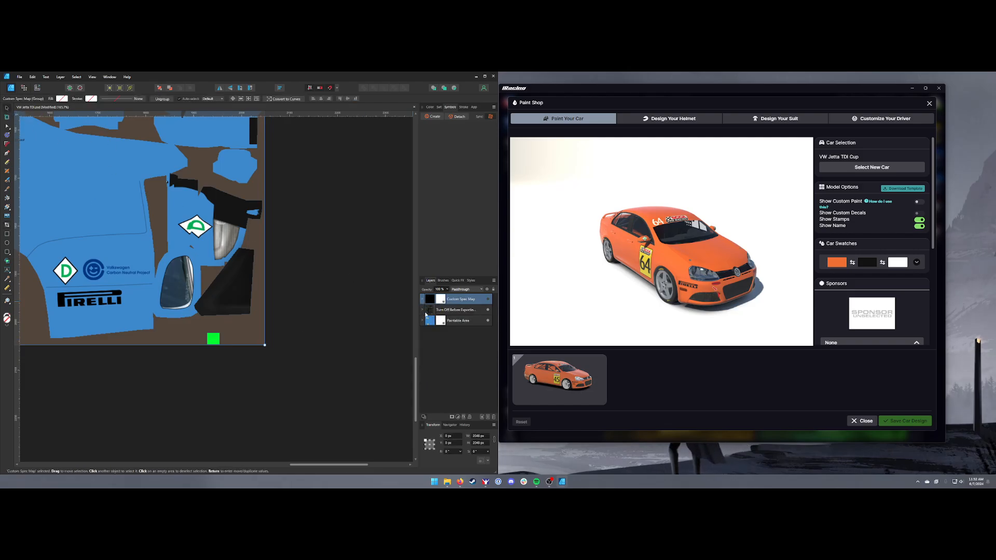
Switch to the Export persona and re-export both slices to the jettatdi paint folder, overwriting the existing files
scroll(129, 300, "down", 5)
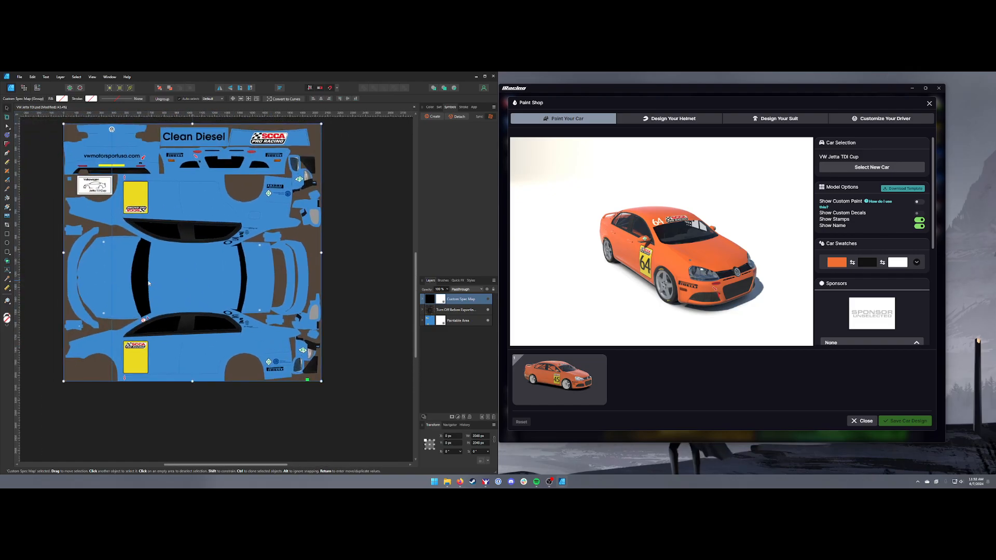
left_click(37, 87)
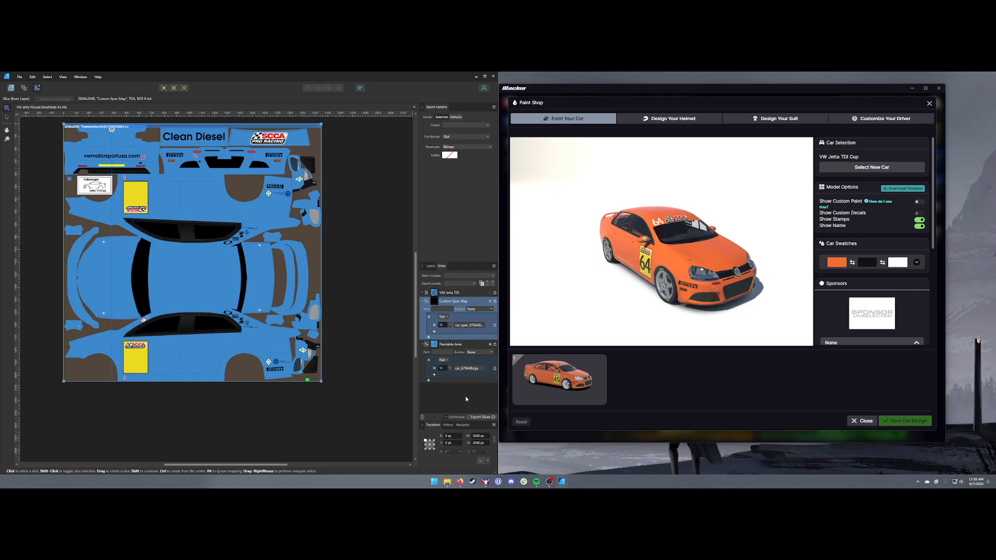
left_click(478, 418)
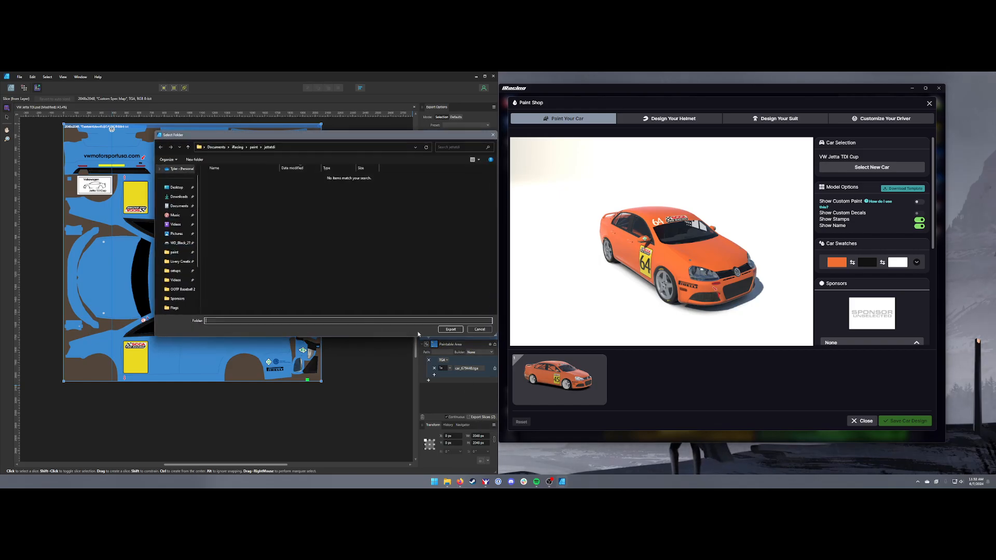
left_click(451, 330)
left_click(274, 322)
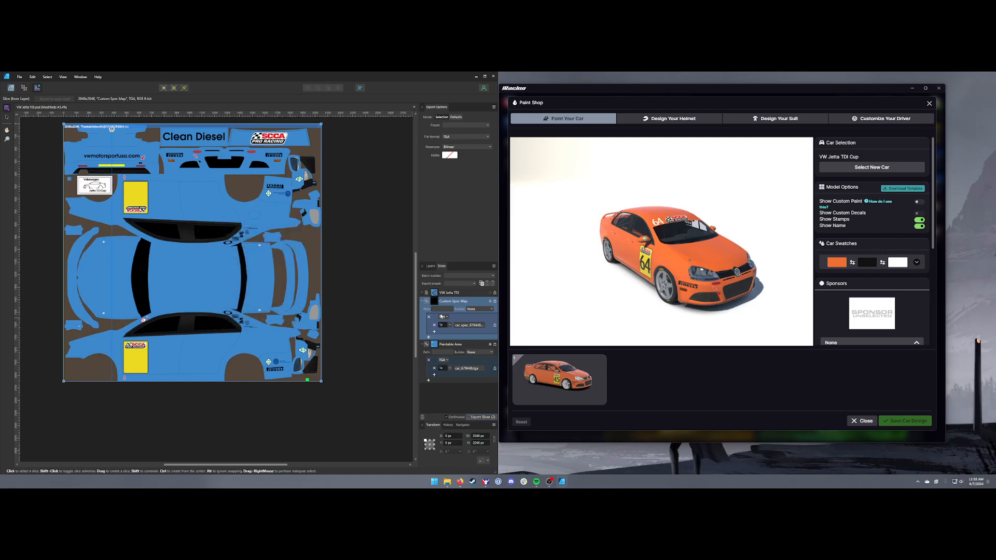
Switch to the iRacing Paint Shop, turn on Show Custom Paint and rotate the car preview to inspect the livery
left_click_drag(648, 290, 567, 294)
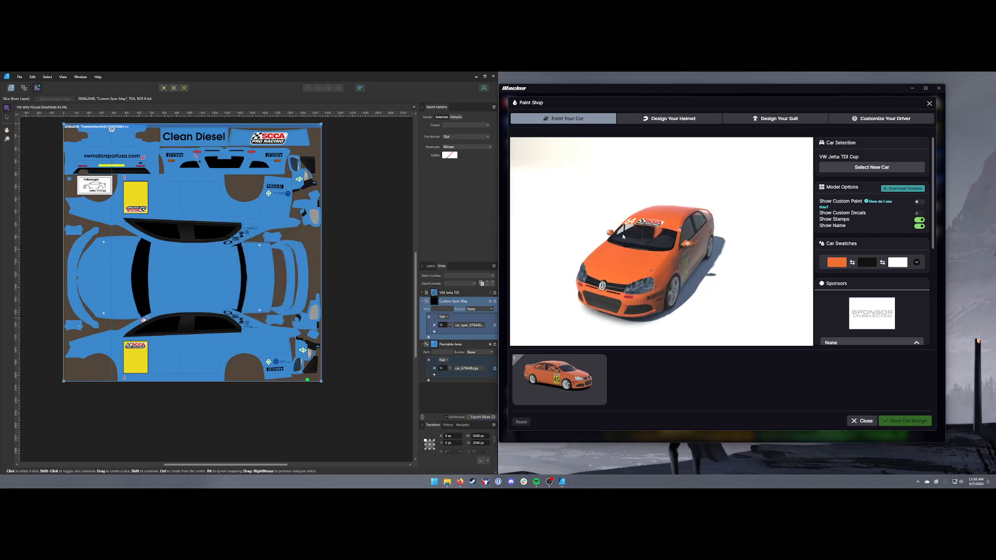
left_click(921, 203)
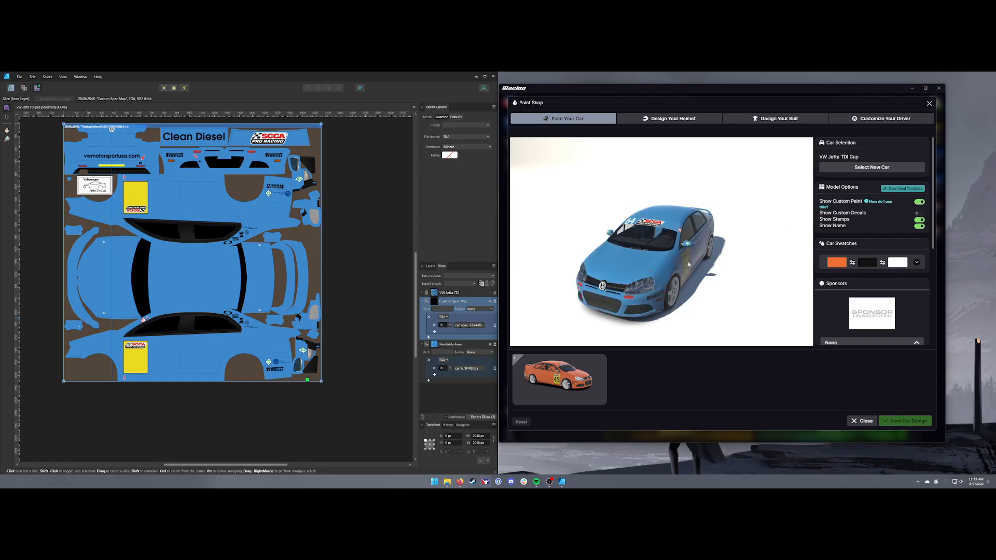
mouse_move(669, 269)
left_mouse_down()
mouse_move(713, 271)
mouse_move(656, 271)
left_mouse_up()
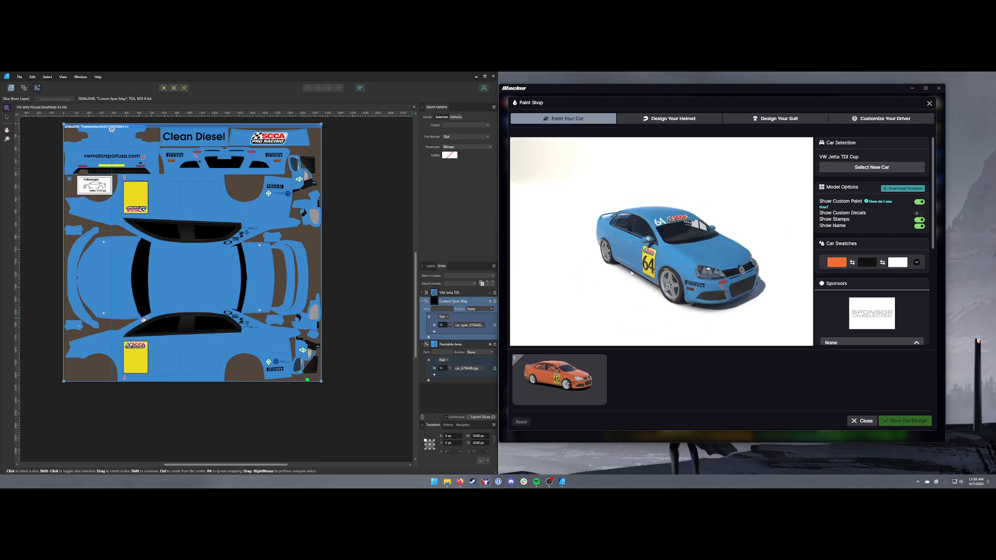
Return to Affinity's Designer persona and draw a white rectangle about 300 × 270 px on the hood area of the template
left_click(14, 89)
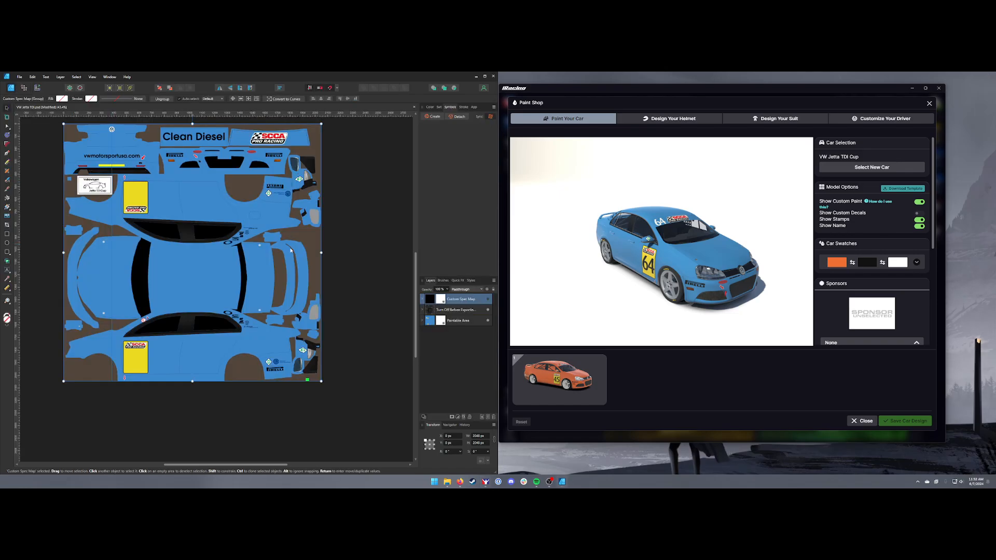
left_click_drag(684, 262, 568, 308)
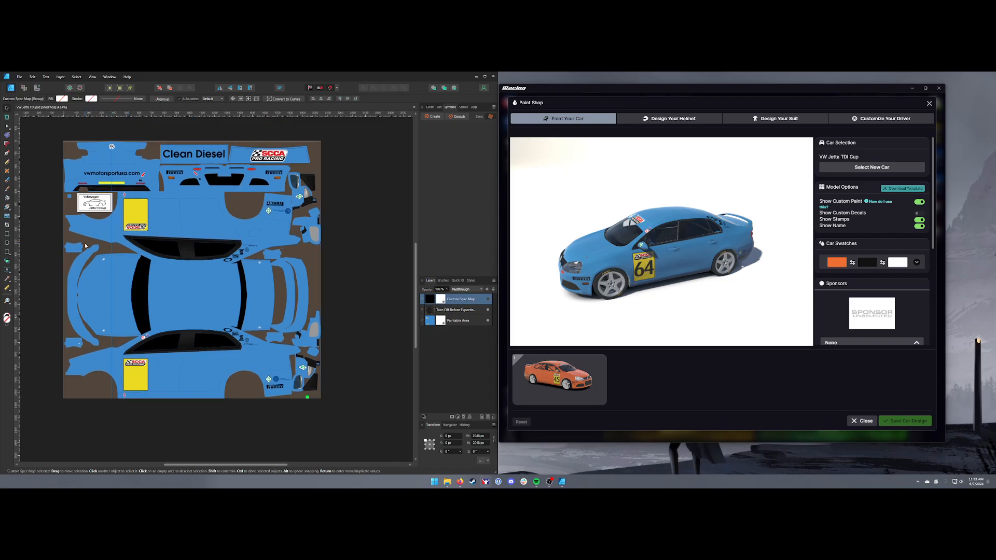
scroll(112, 181, "up", 1)
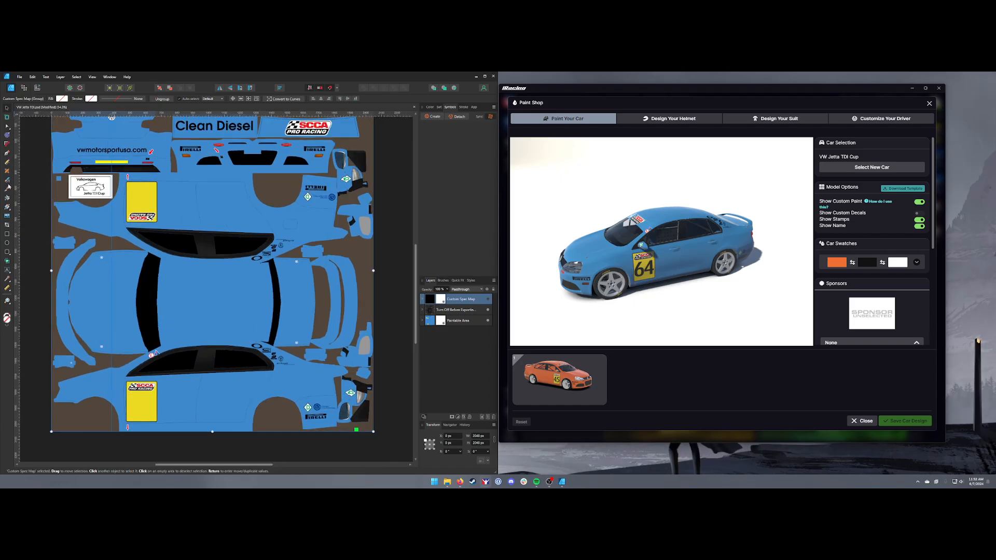
left_click(8, 240)
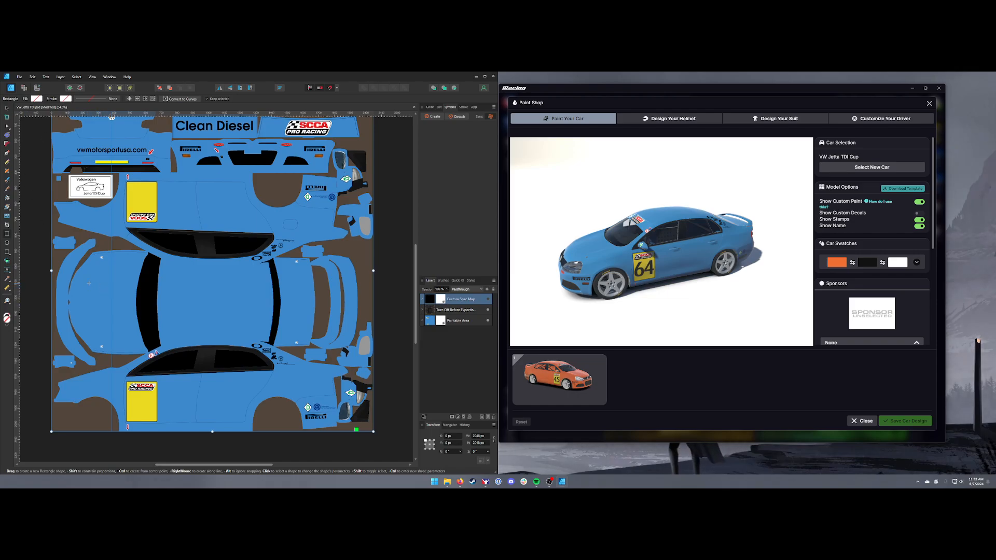
left_click_drag(83, 283, 130, 326)
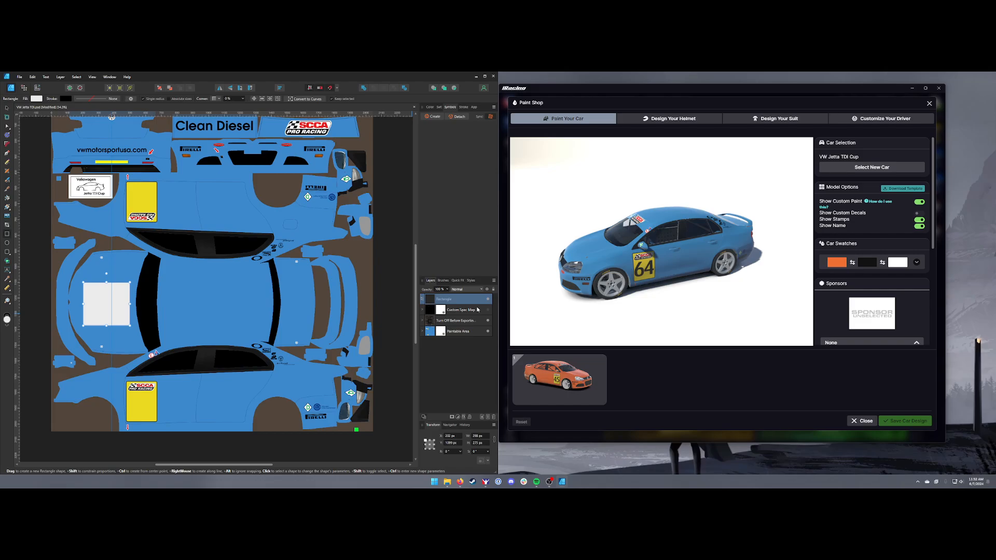
Move the rectangle layer into the Paintable Area group, inspect the hood in the car preview, and collapse the group
left_click_drag(676, 230, 632, 288)
left_click(395, 306)
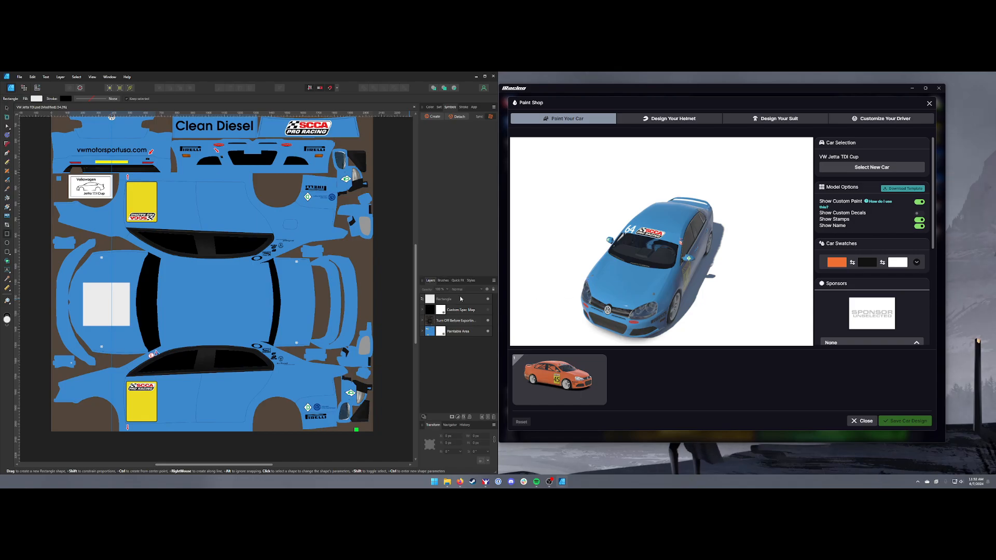
left_click_drag(463, 301, 455, 331)
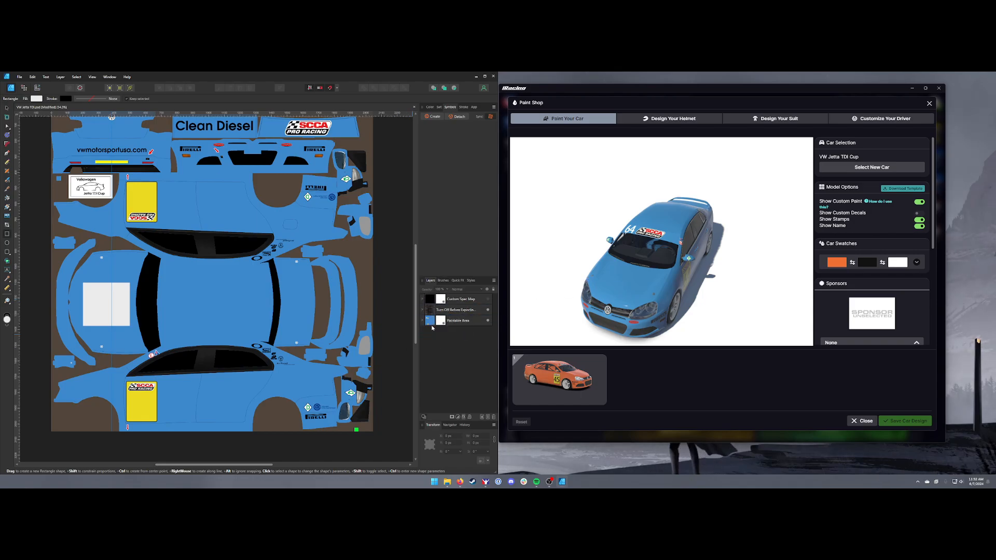
left_click(422, 321)
left_click_drag(614, 307, 622, 292)
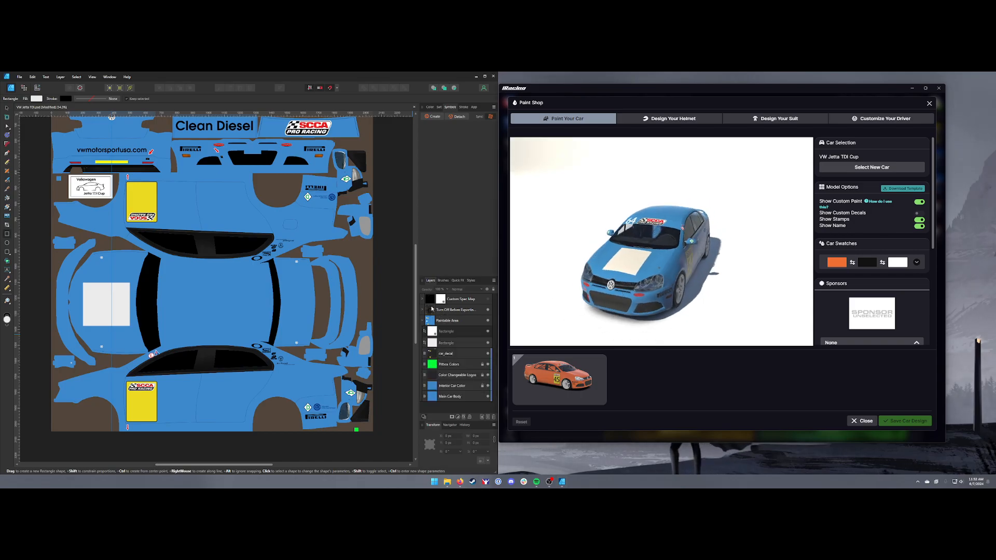
left_click(422, 321)
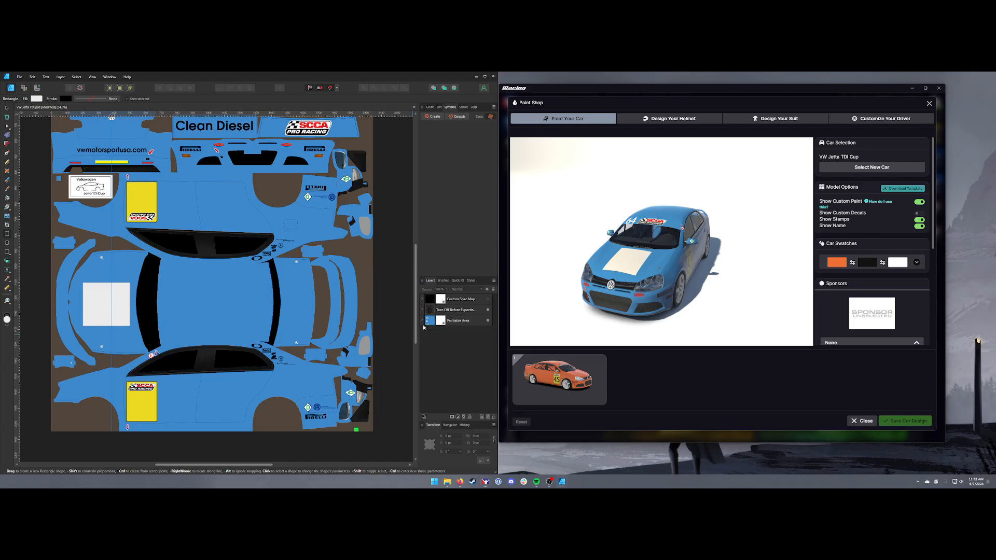
Examine the channel layers inside the Custom Spec Map group and view the painted hood on the car preview from the side
left_click(464, 321)
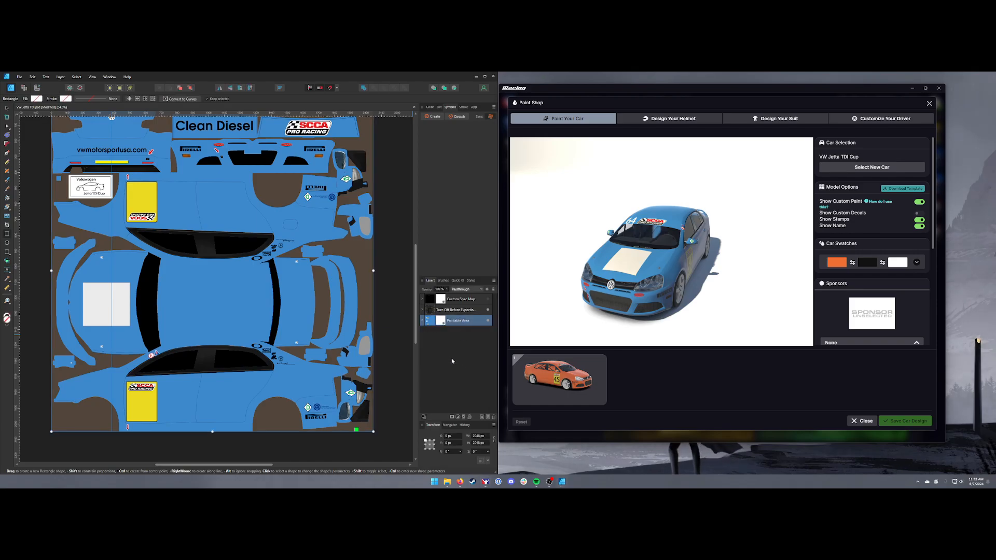
left_click(453, 305)
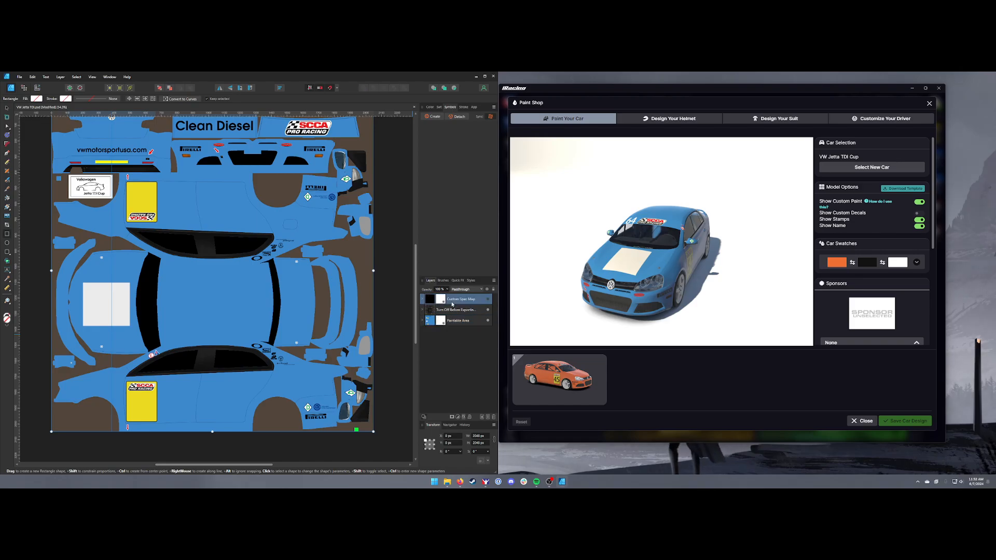
left_click(424, 303)
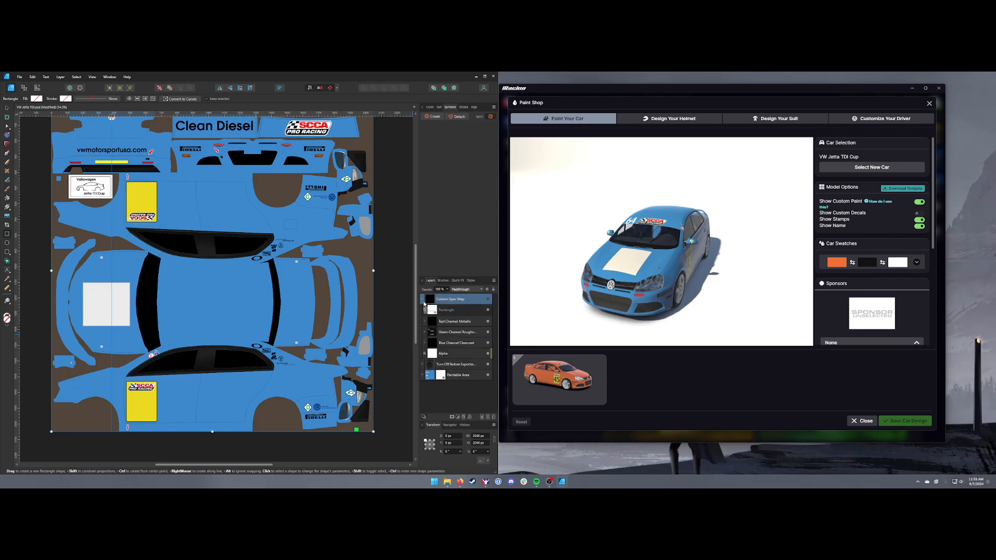
left_click(423, 303)
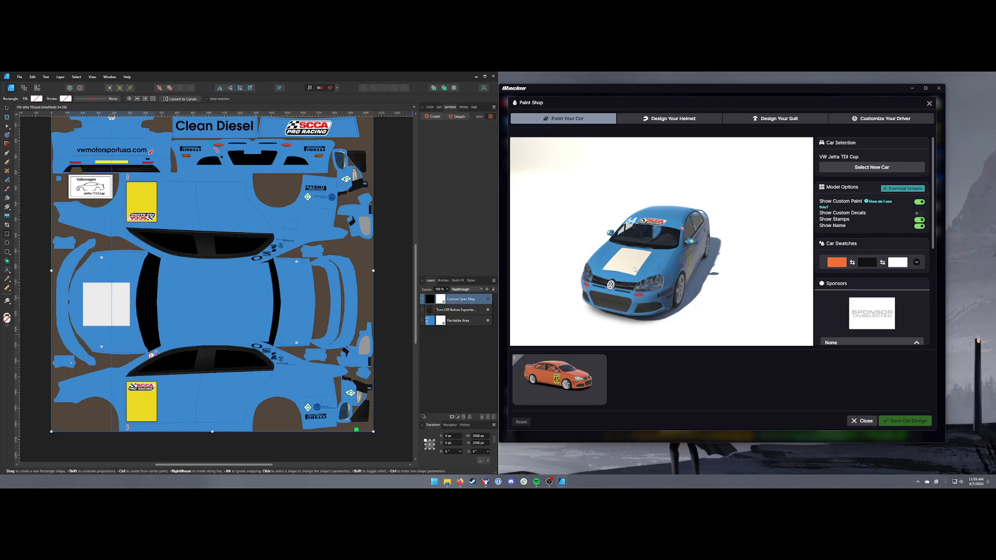
left_click_drag(634, 269, 607, 265)
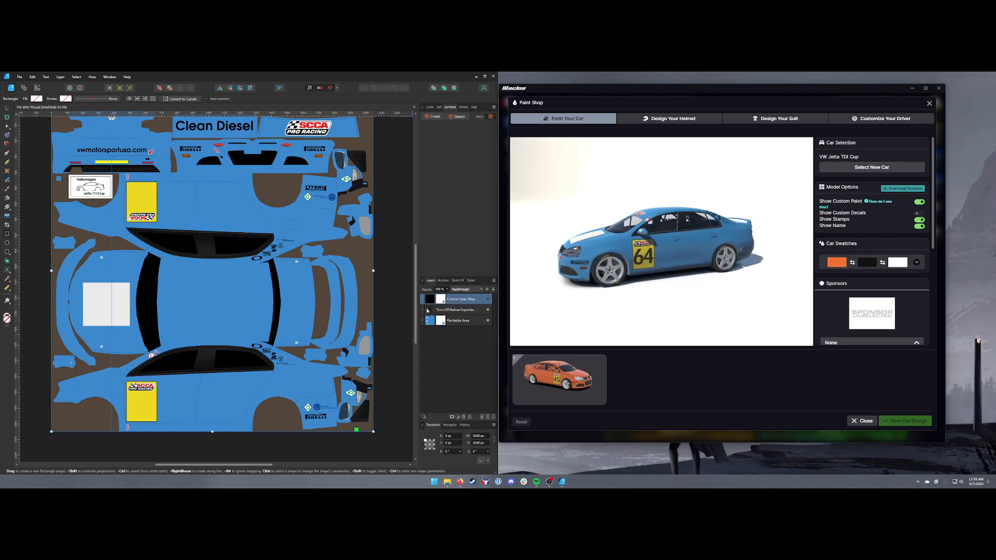